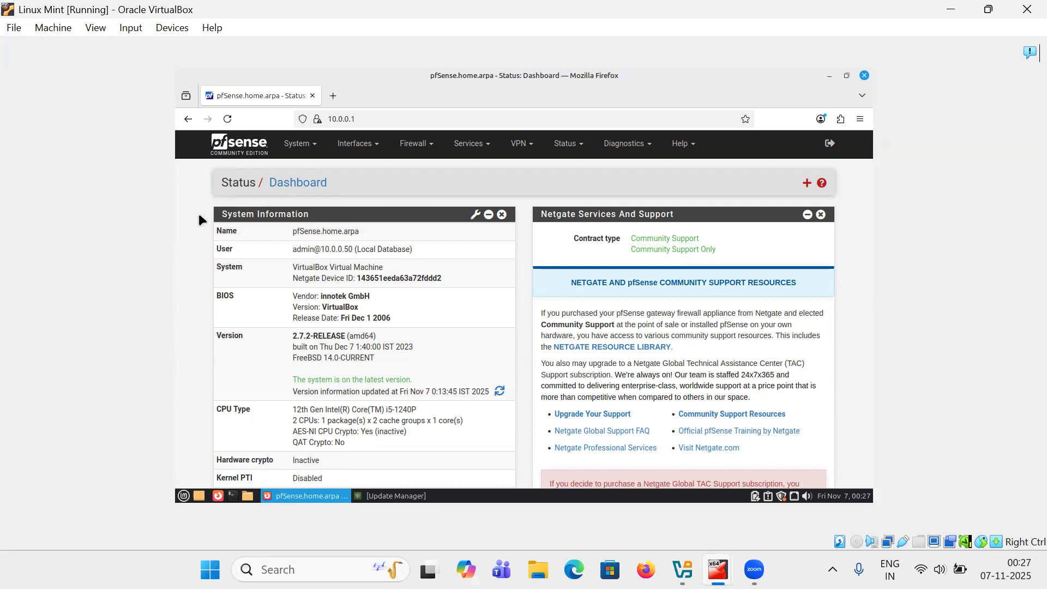
Open the Captive Portal service and start adding a new zone
click(469, 152)
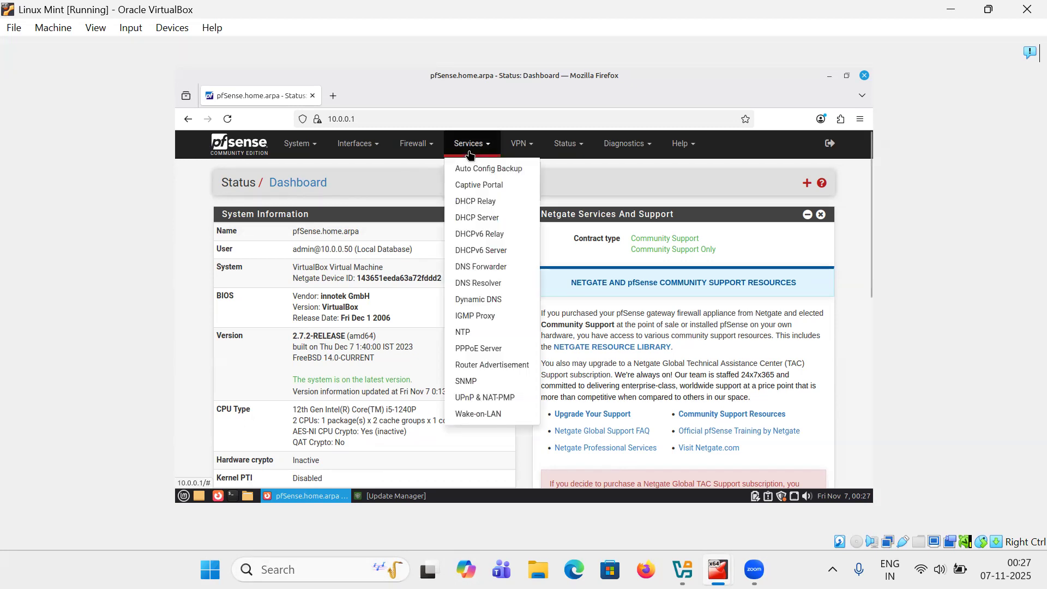
click(468, 188)
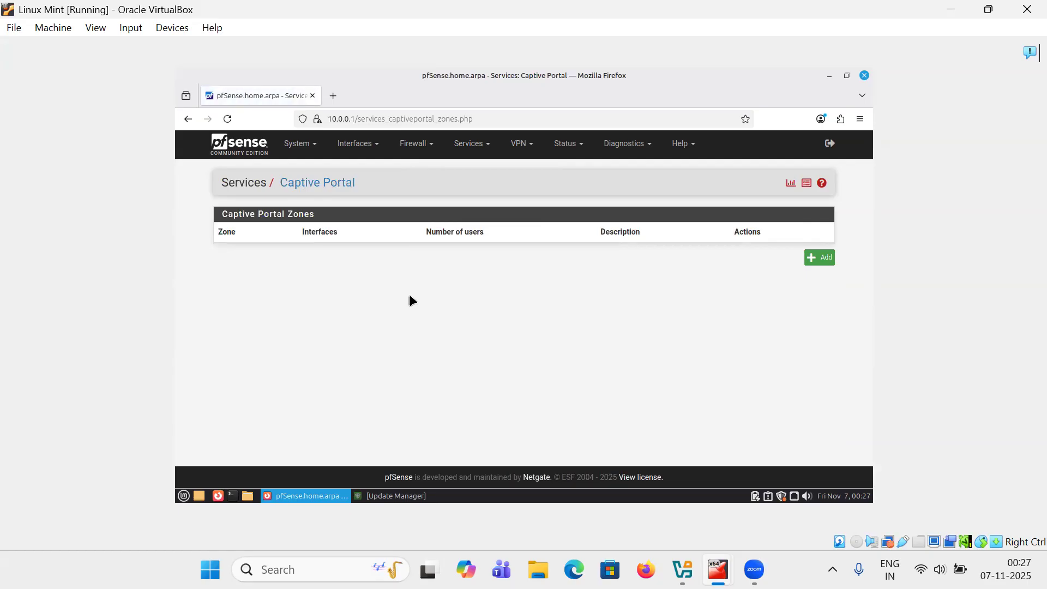
click(815, 257)
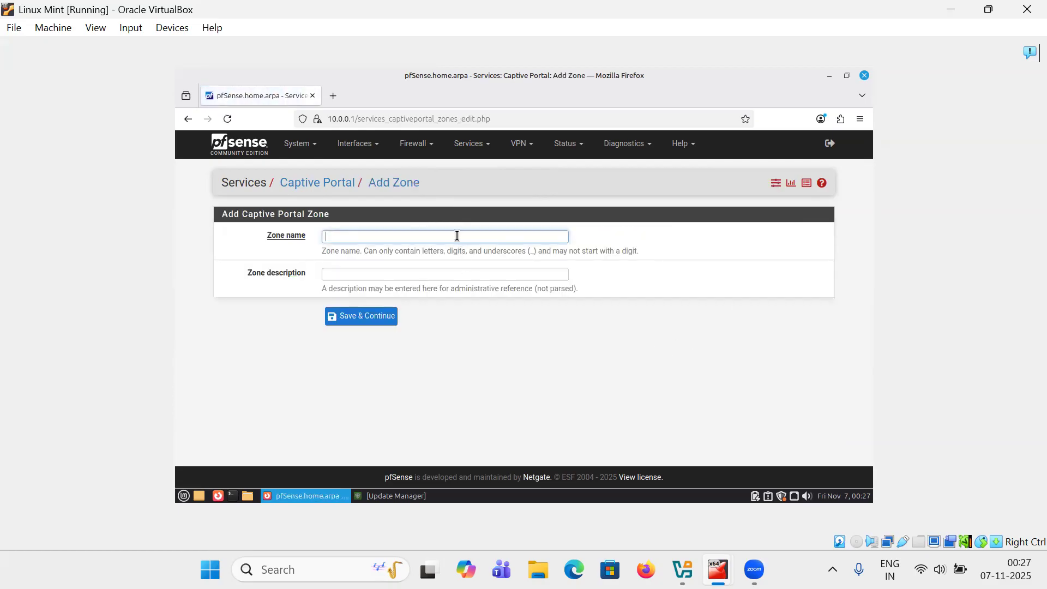
Create a captive portal zone named test with the description test and continue to its configuration
text(test)
key(Tab)
text(test)
key(Tab)
click(369, 322)
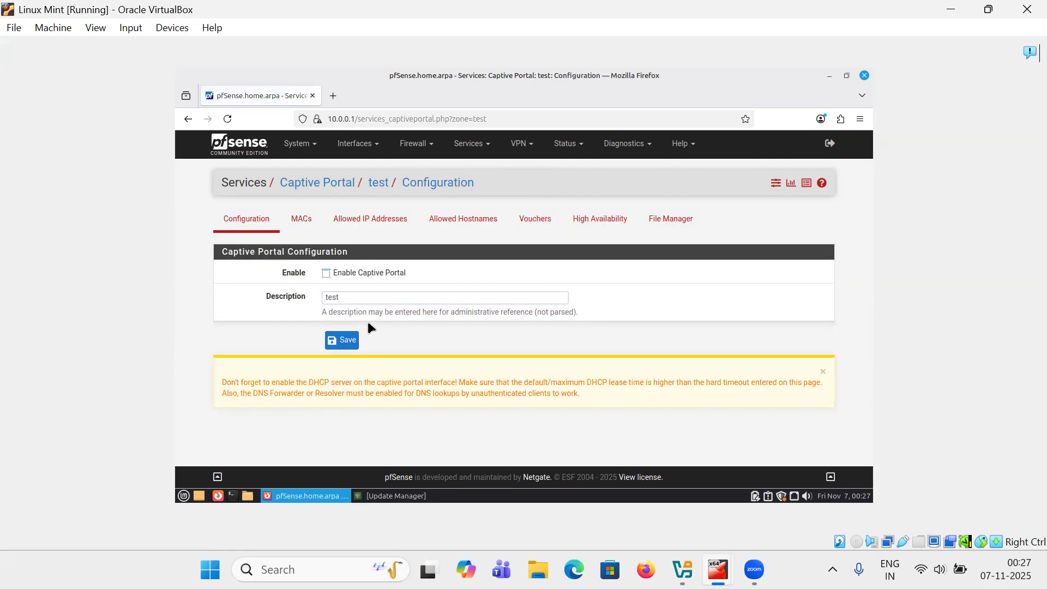
Enable the captive portal for the zone and select the LAN interface
click(325, 274)
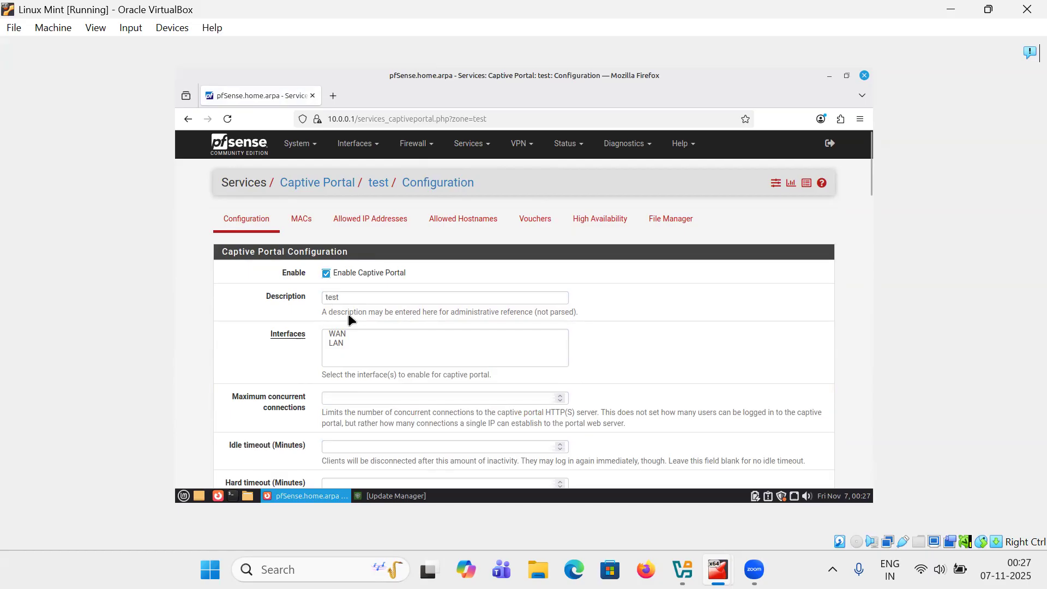
click(336, 344)
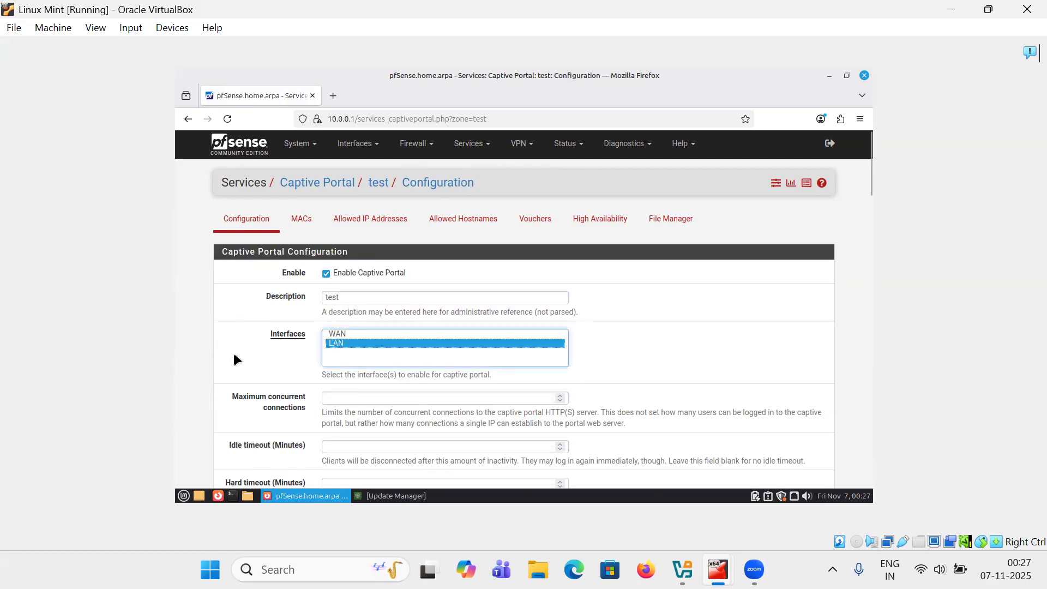
scroll(234, 354, down, 5)
scroll(234, 355, up, 3)
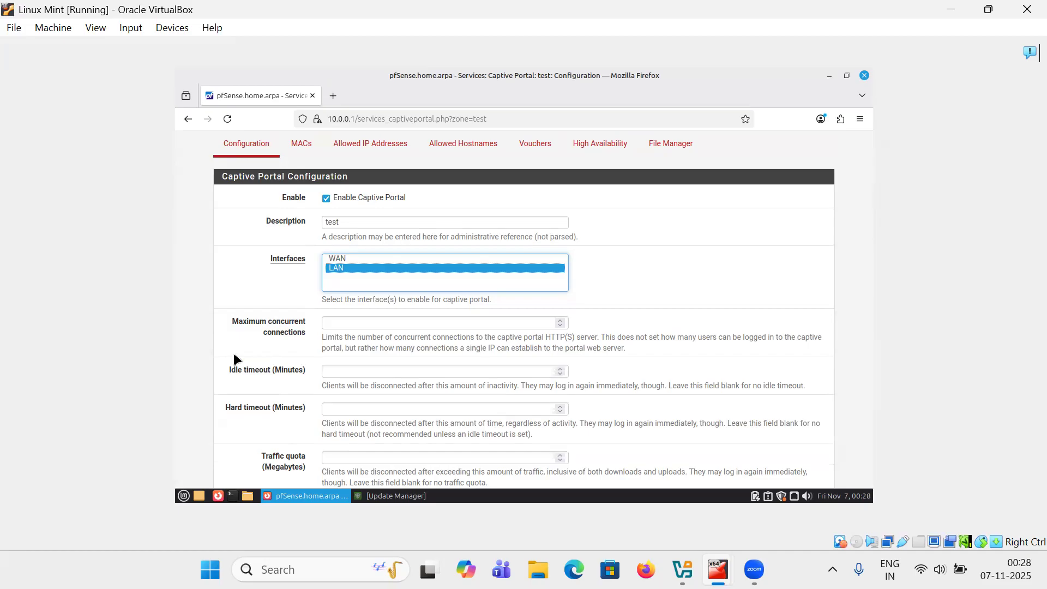
Set maximum concurrent connections to 1 and the idle timeout to 2 minutes
scroll(234, 356, down, 6)
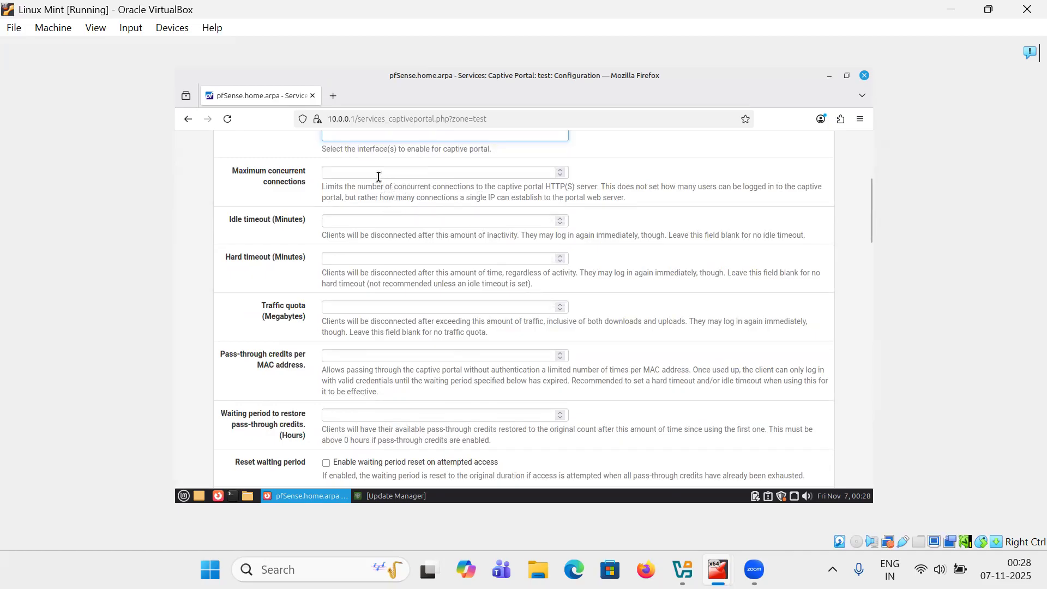
click(521, 172)
text(1)
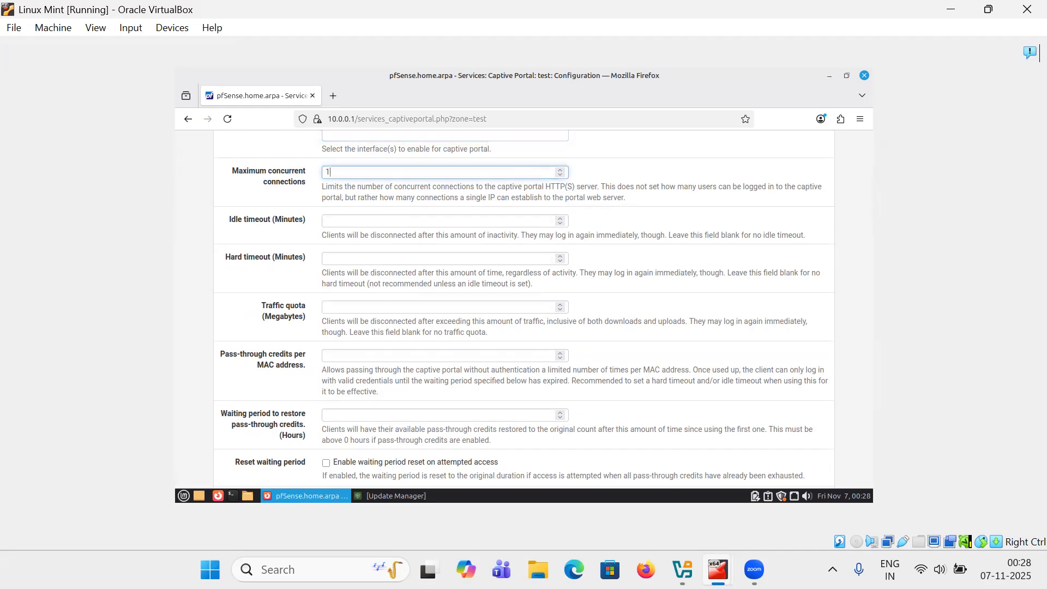
click(422, 222)
text(2)
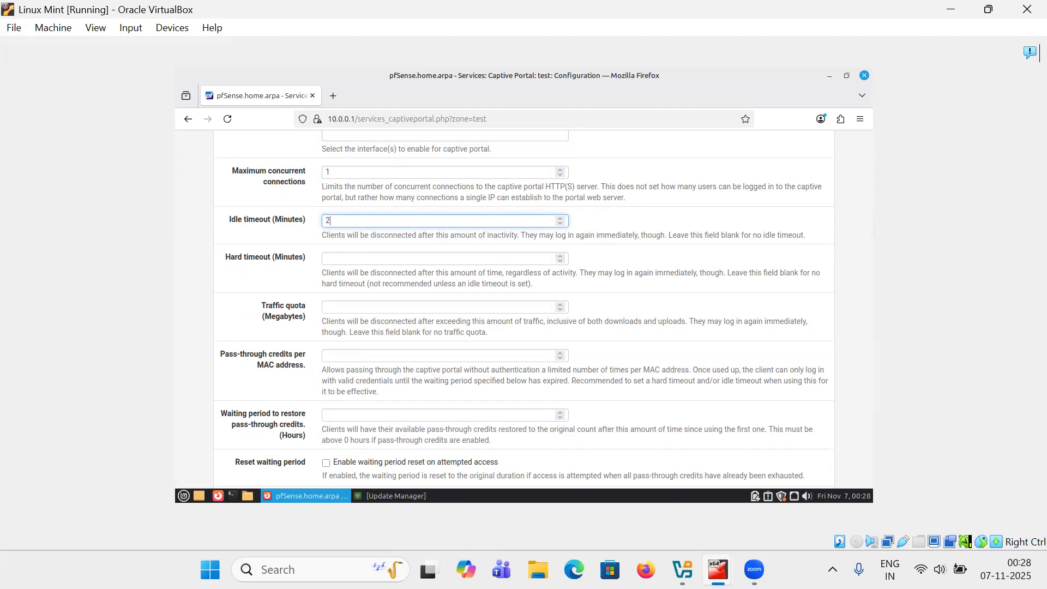
Review the redirect URL, concurrent login and MAC filtering options of the zone configuration
scroll(342, 360, down, 5)
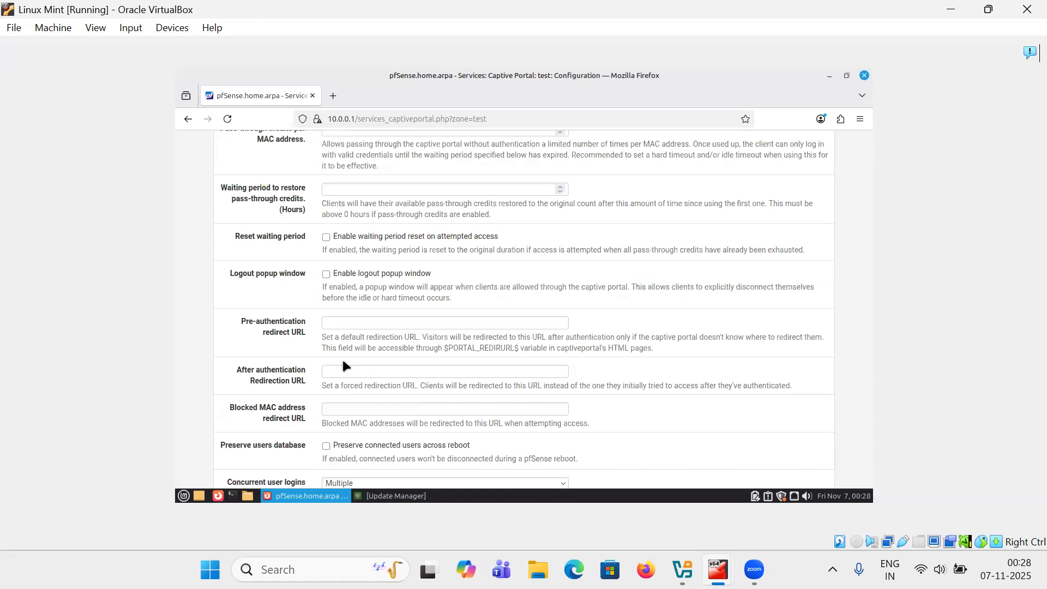
click(344, 324)
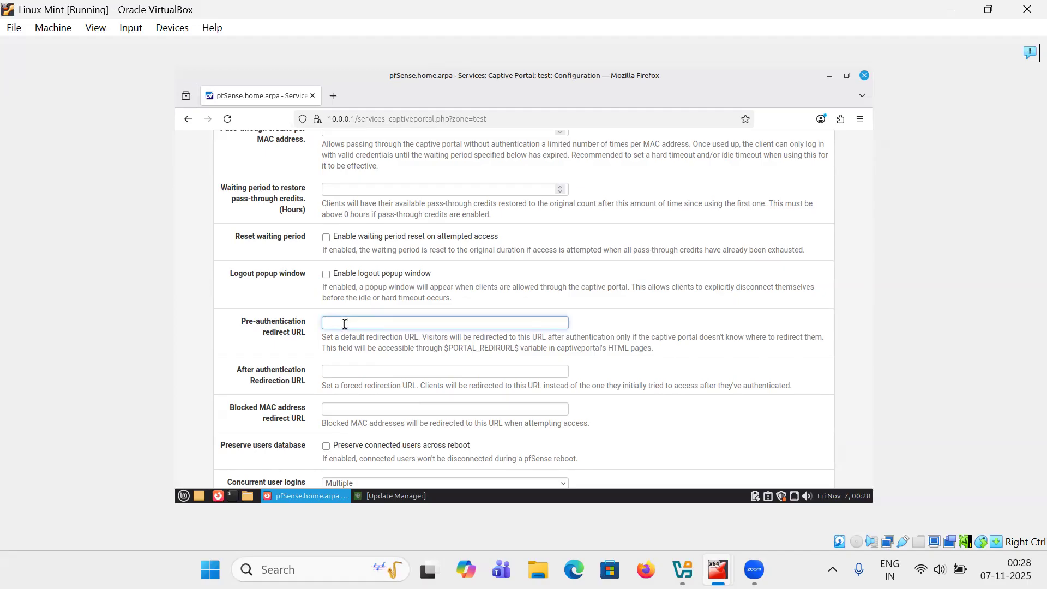
scroll(259, 345, down, 5)
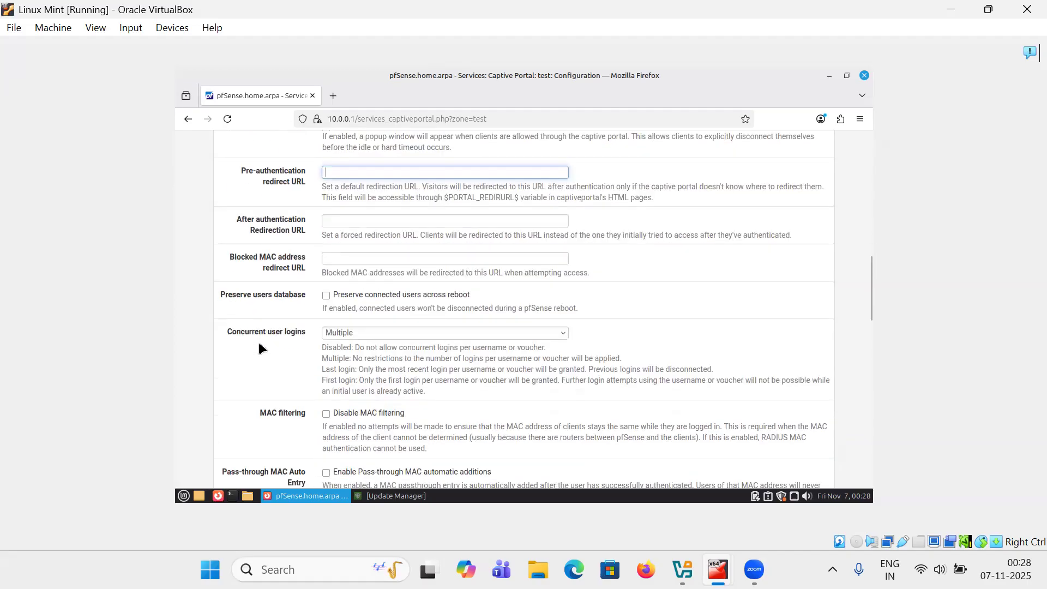
scroll(259, 348, up, 3)
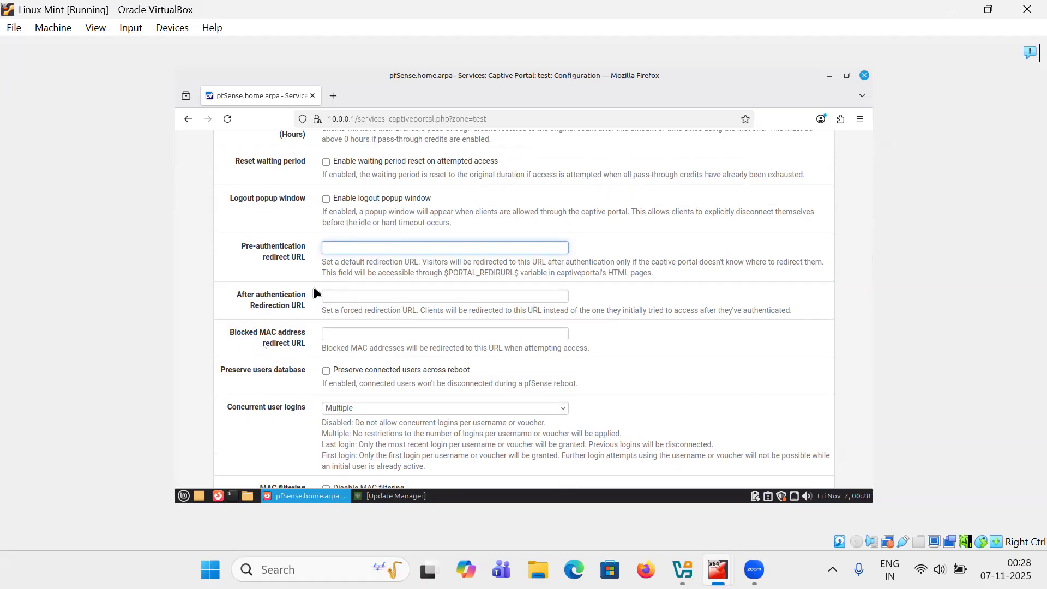
scroll(285, 343, down, 9)
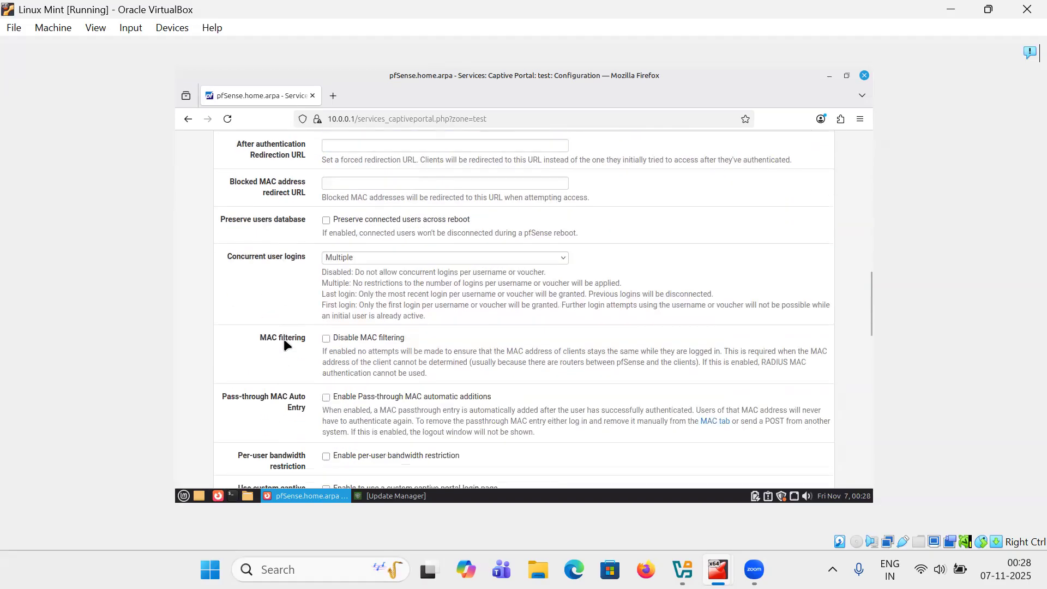
scroll(284, 340, up, 3)
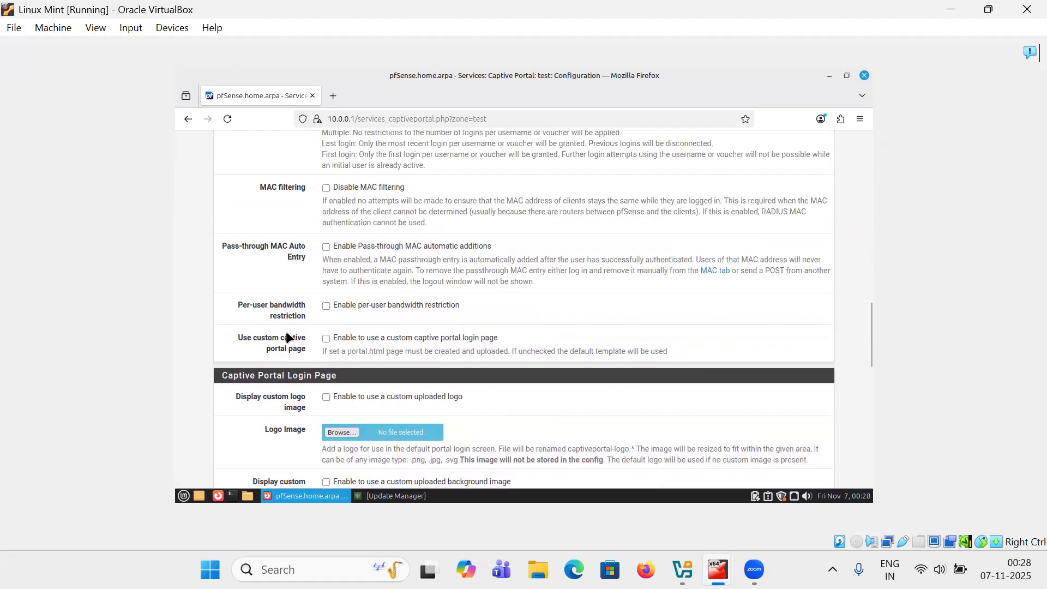
Try enabling the per-user bandwidth restriction for the zone
click(326, 306)
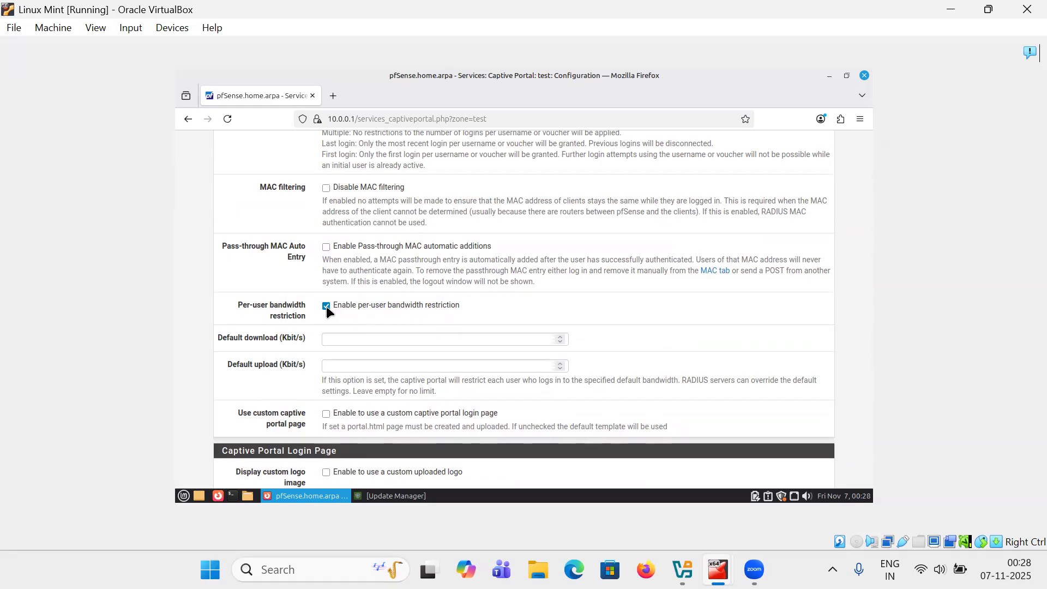
click(326, 306)
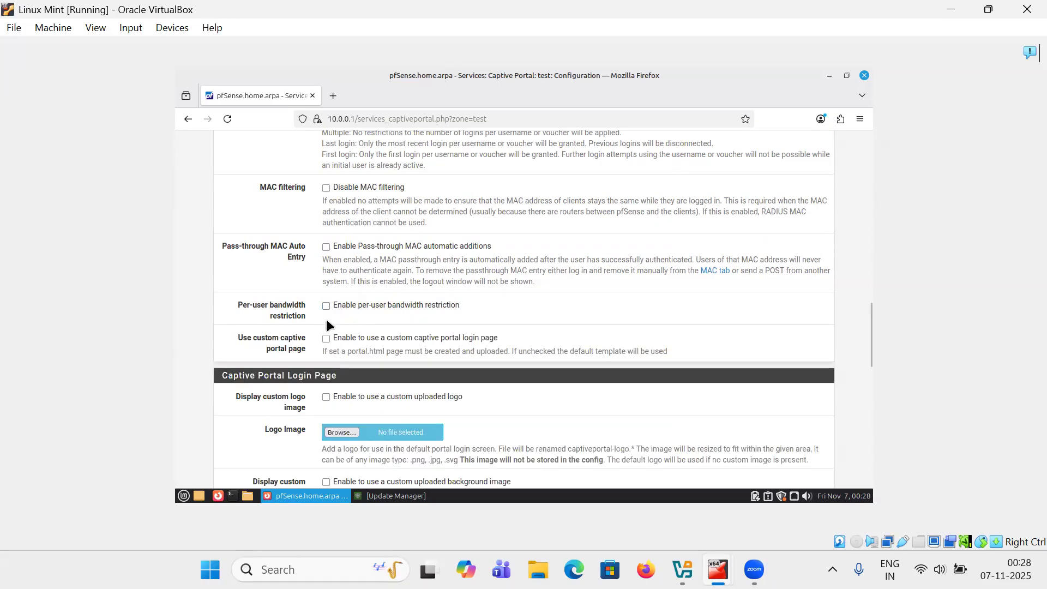
scroll(327, 319, up, 3)
scroll(327, 319, up, 2)
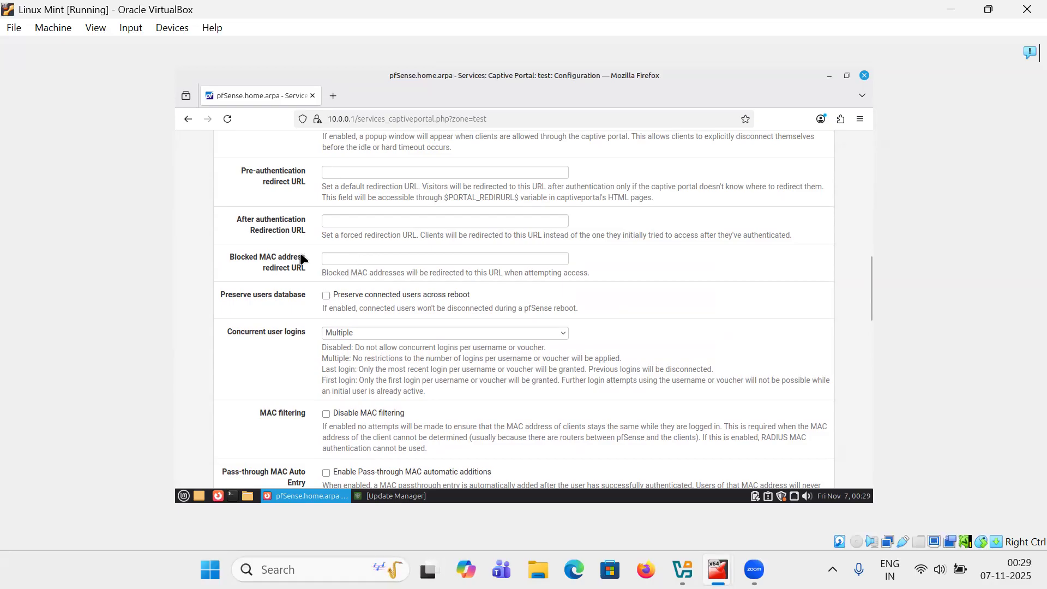
scroll(326, 284, up, 3)
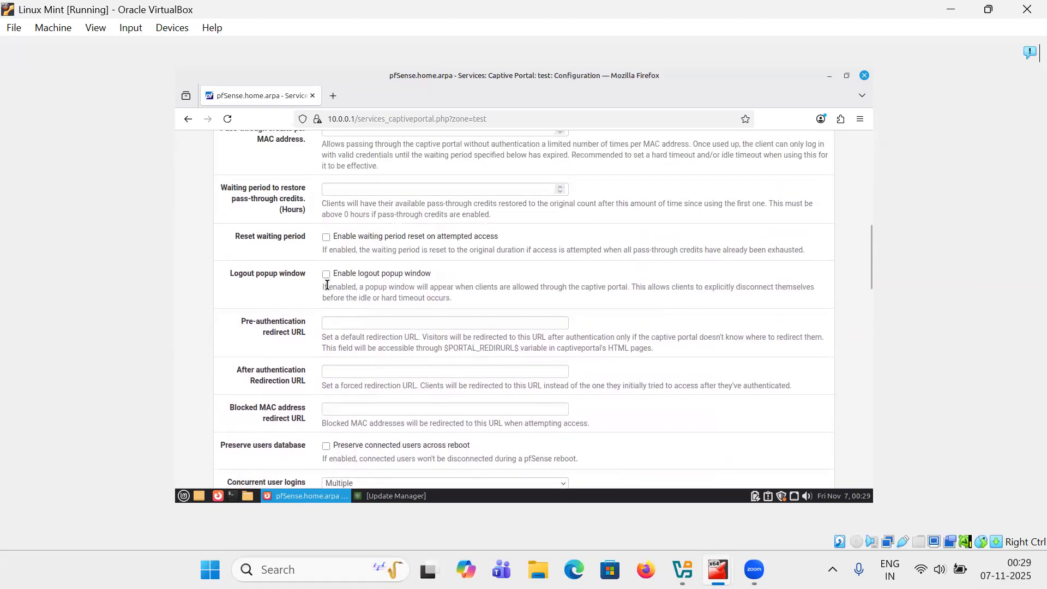
scroll(319, 297, down, 9)
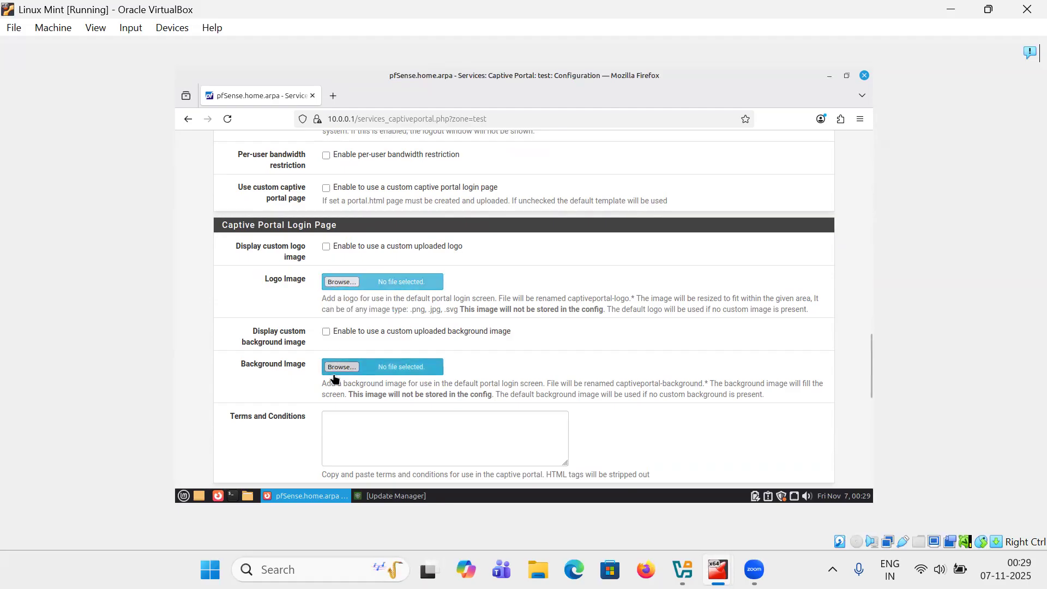
Select Local Database as the authentication server with the authentication backend method, and save the zone configuration
scroll(301, 375, down, 4)
scroll(301, 380, down, 2)
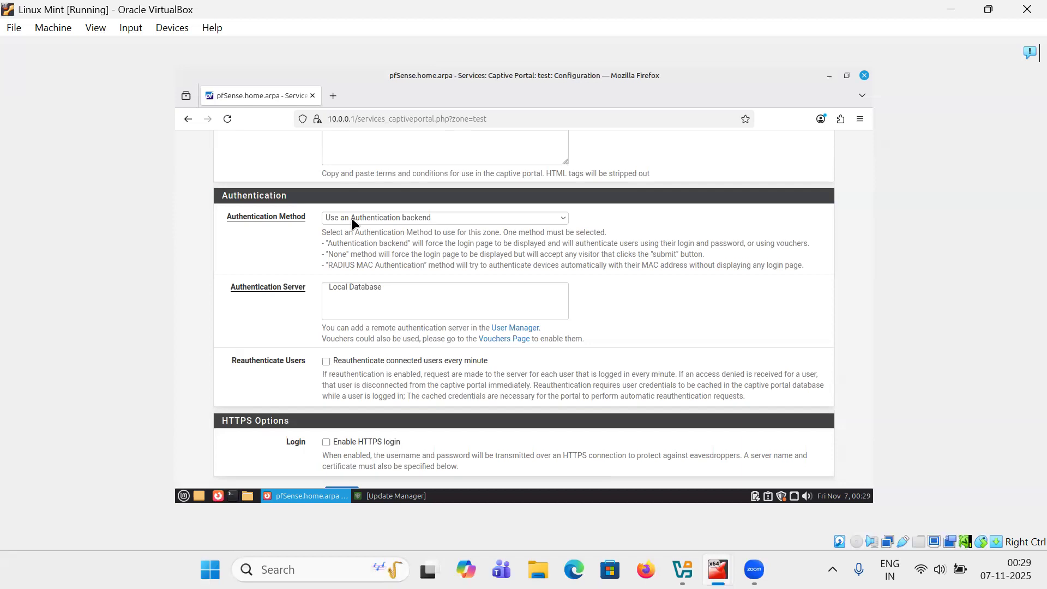
click(343, 288)
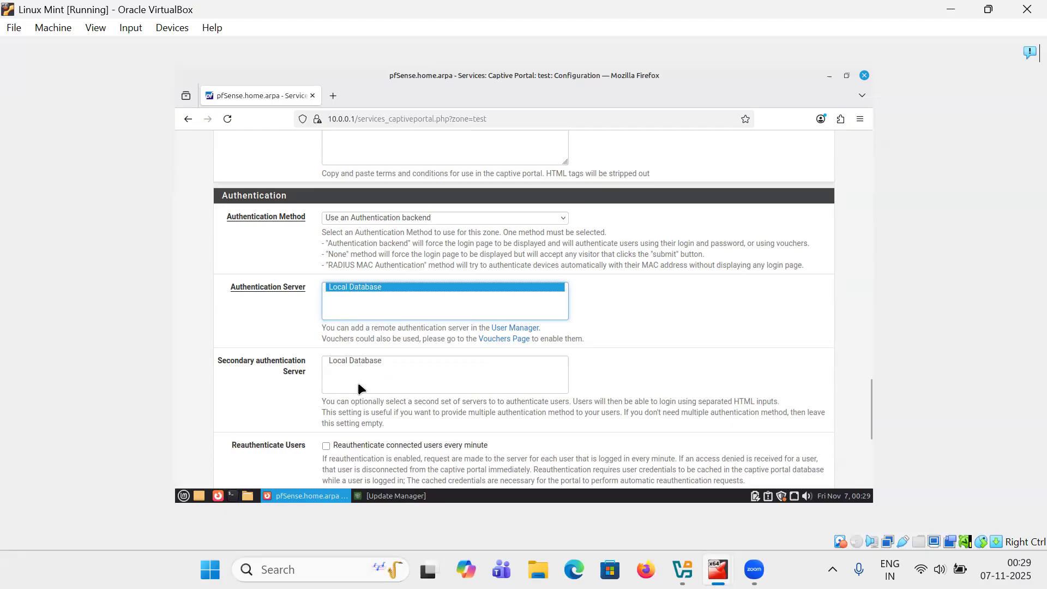
scroll(333, 377, down, 3)
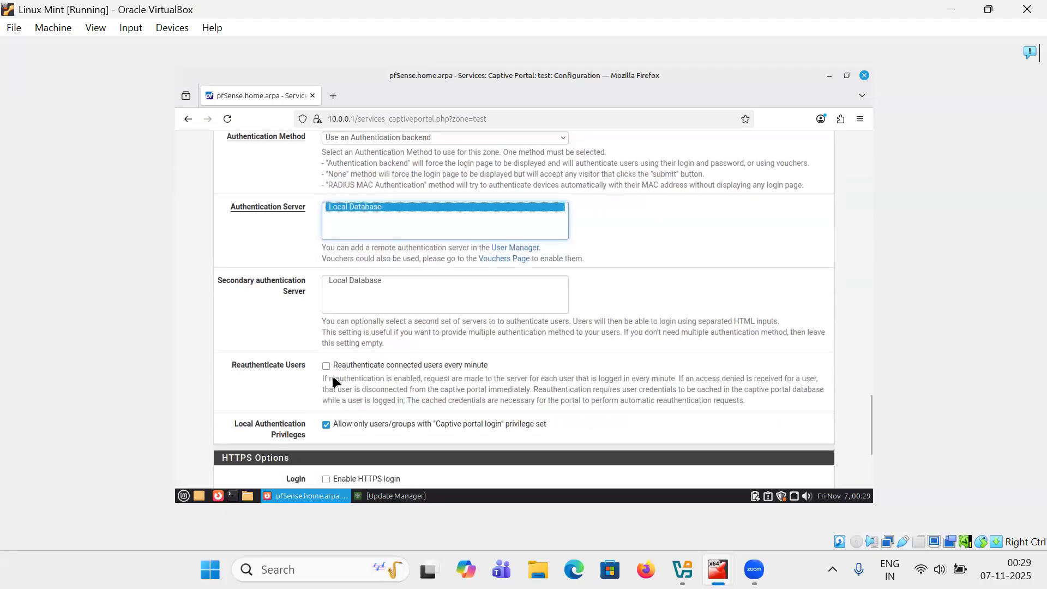
scroll(367, 224, up, 3)
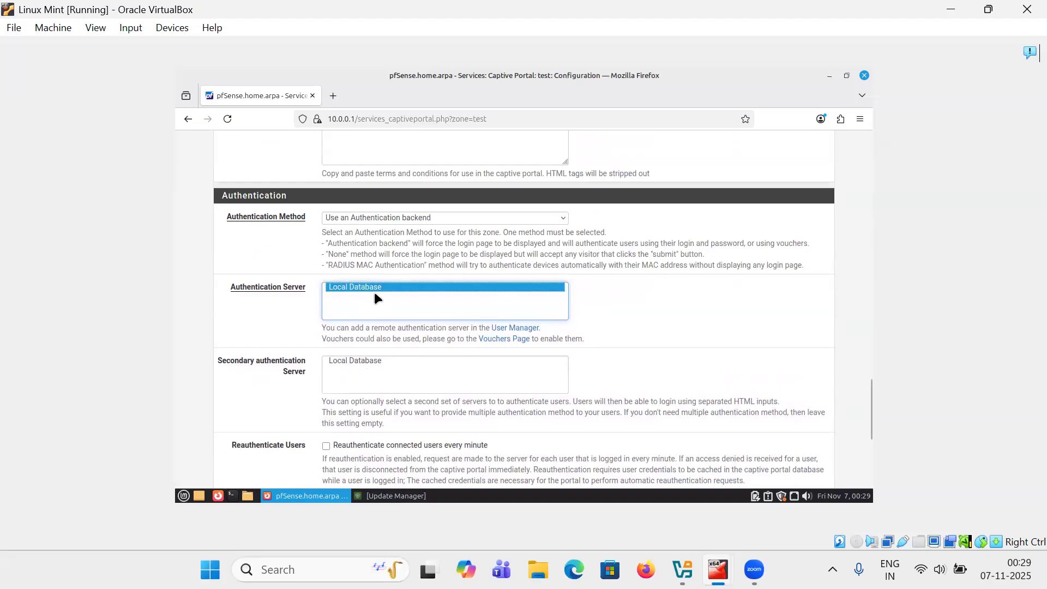
click(403, 215)
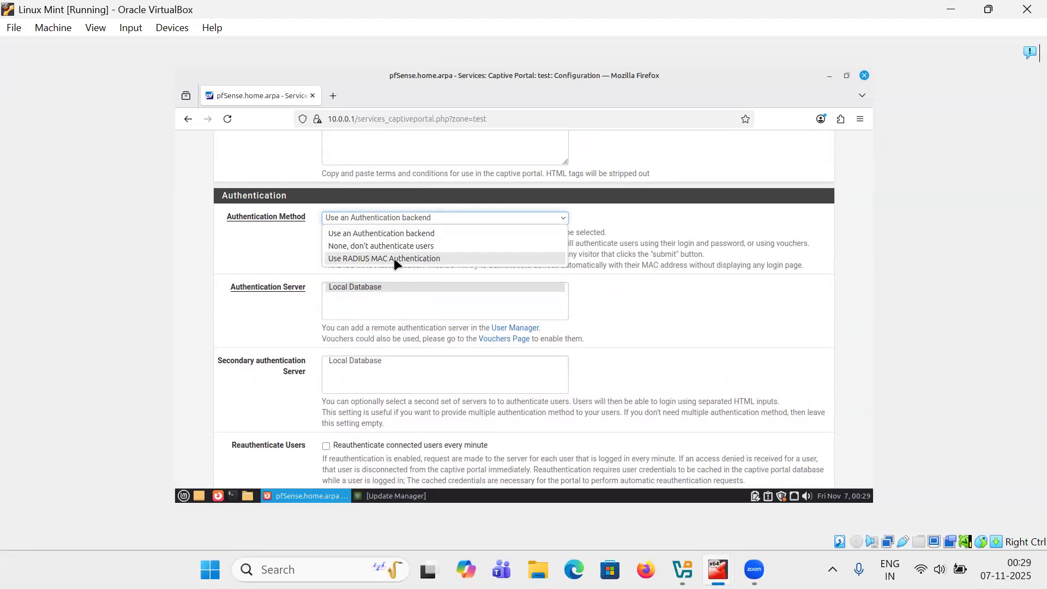
click(390, 233)
click(300, 283)
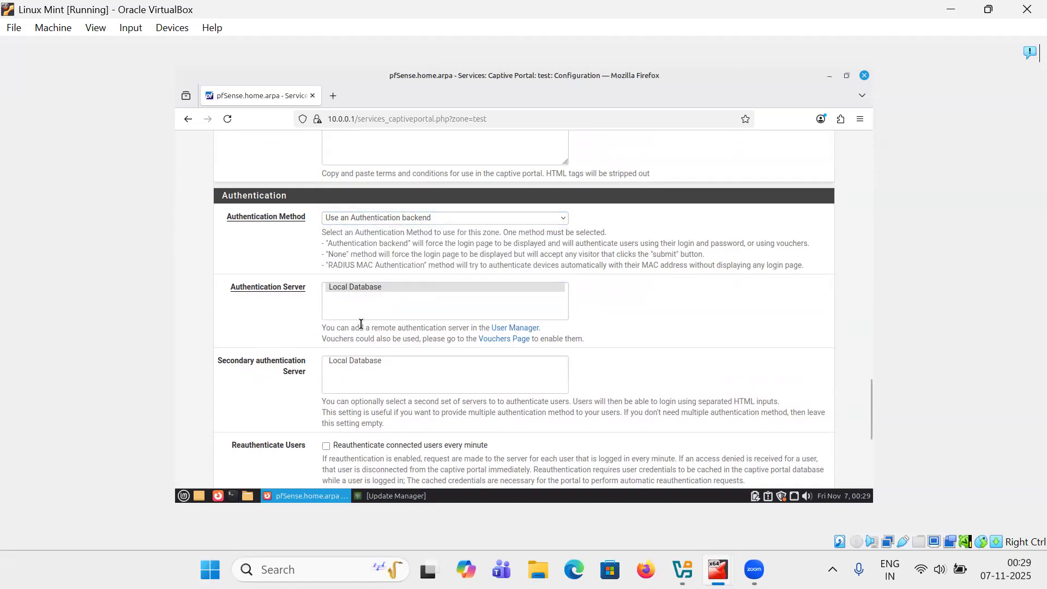
scroll(360, 324, down, 4)
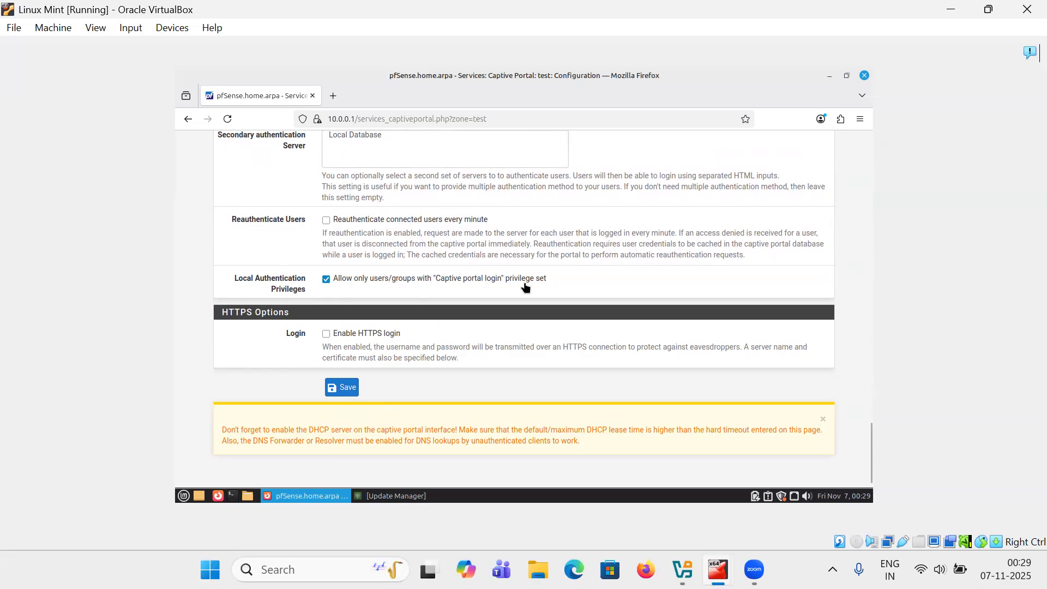
click(339, 386)
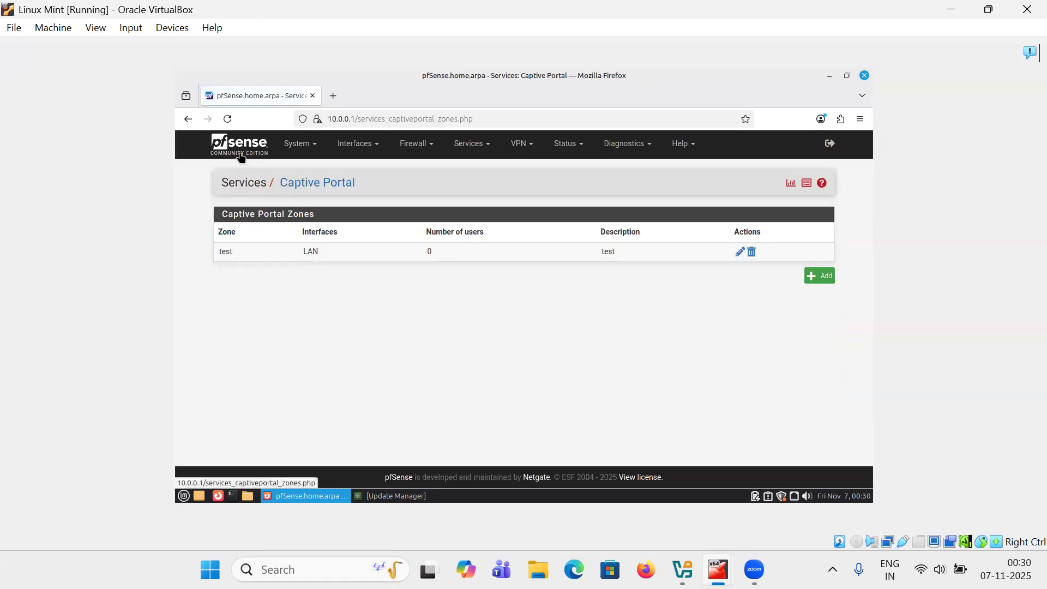
Open the User Manager and start adding a new user
click(305, 152)
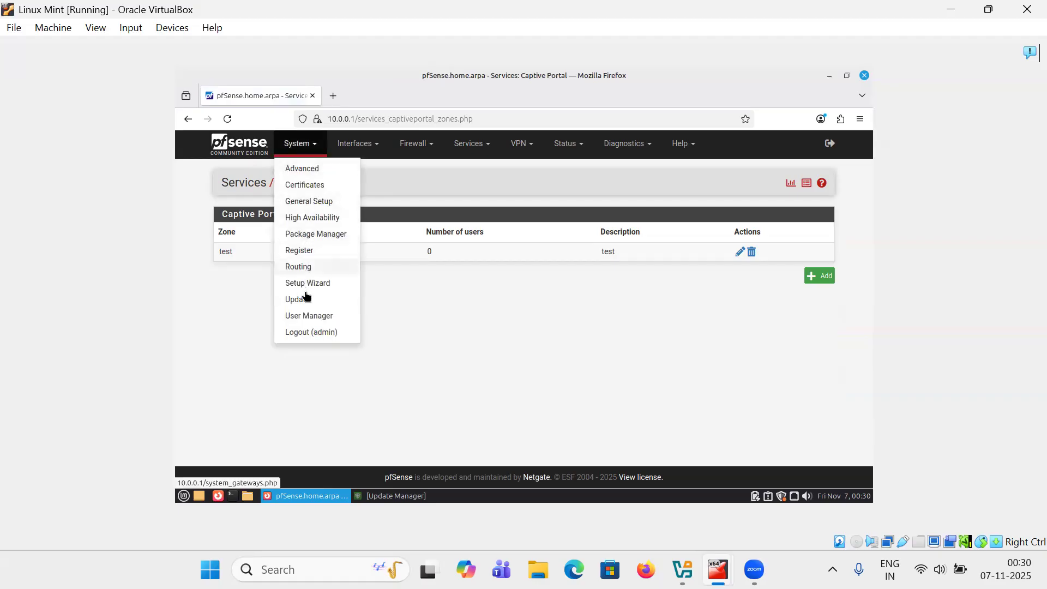
click(305, 313)
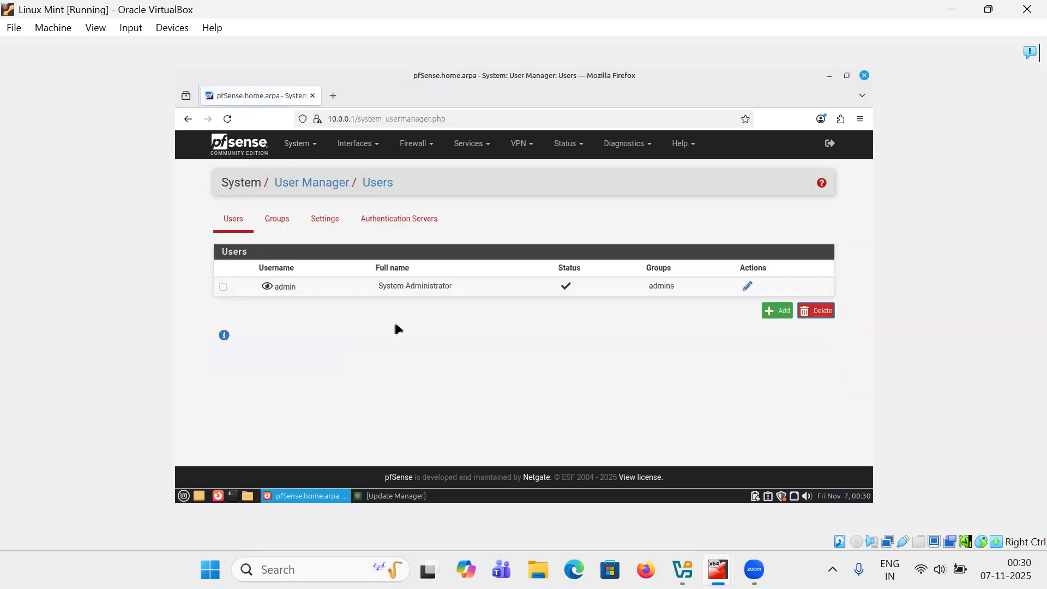
click(776, 311)
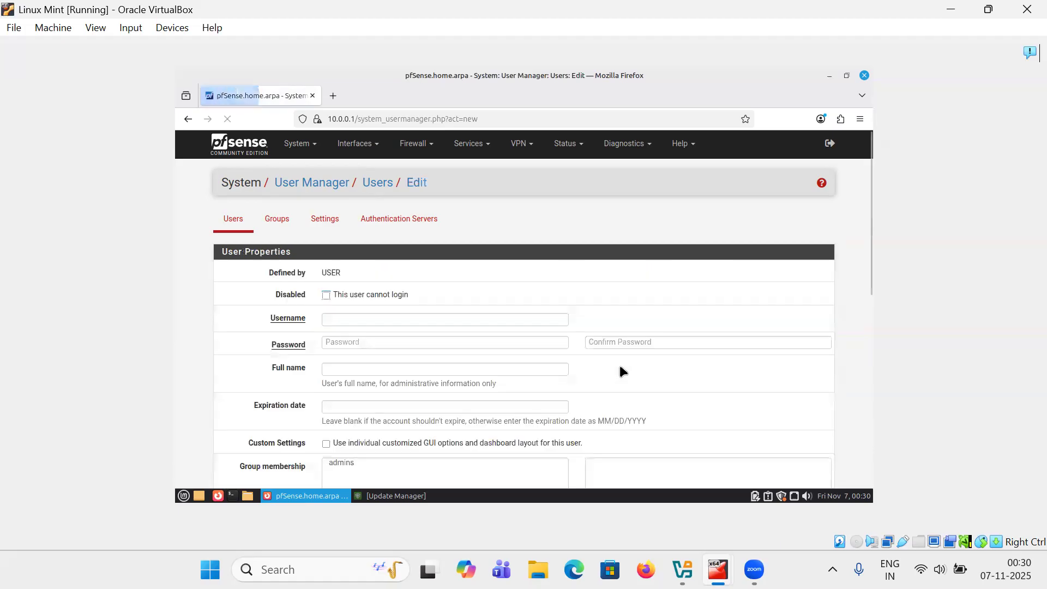
click(372, 322)
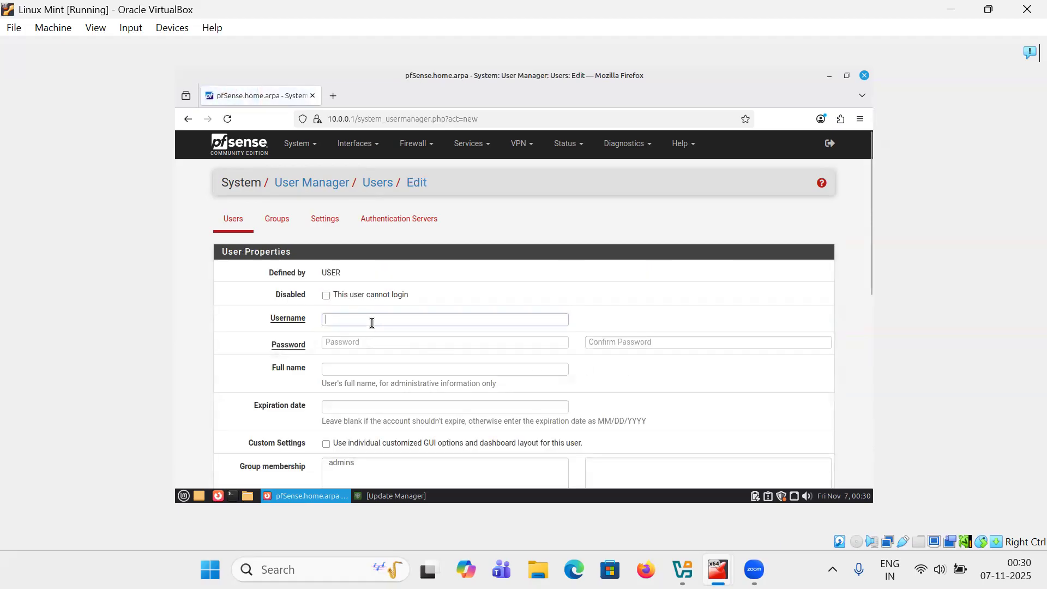
Enter the new user's username, then type the account password and its confirmation
key(Tab)
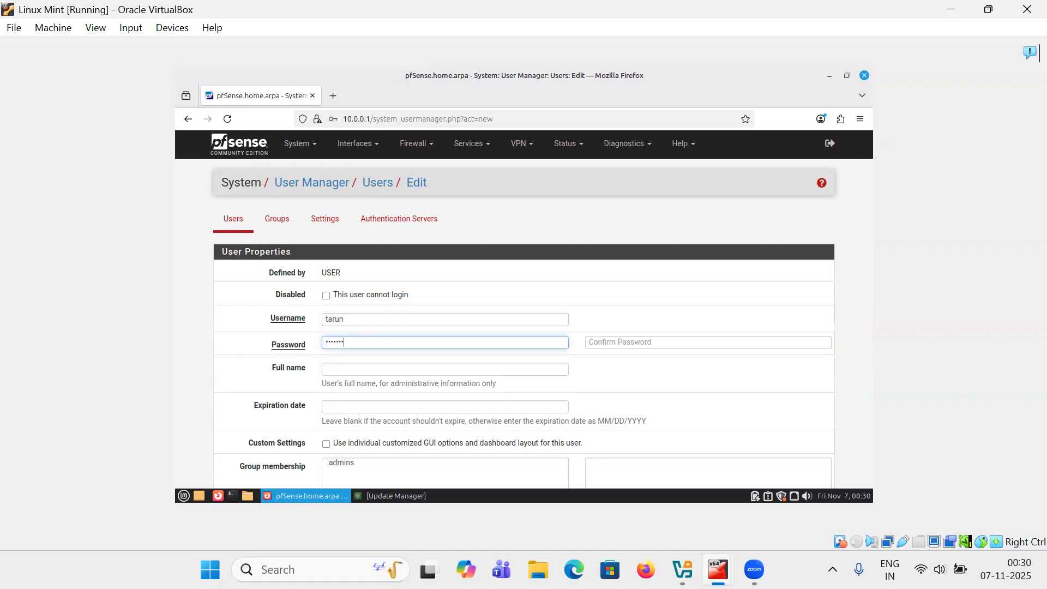
key(Tab)
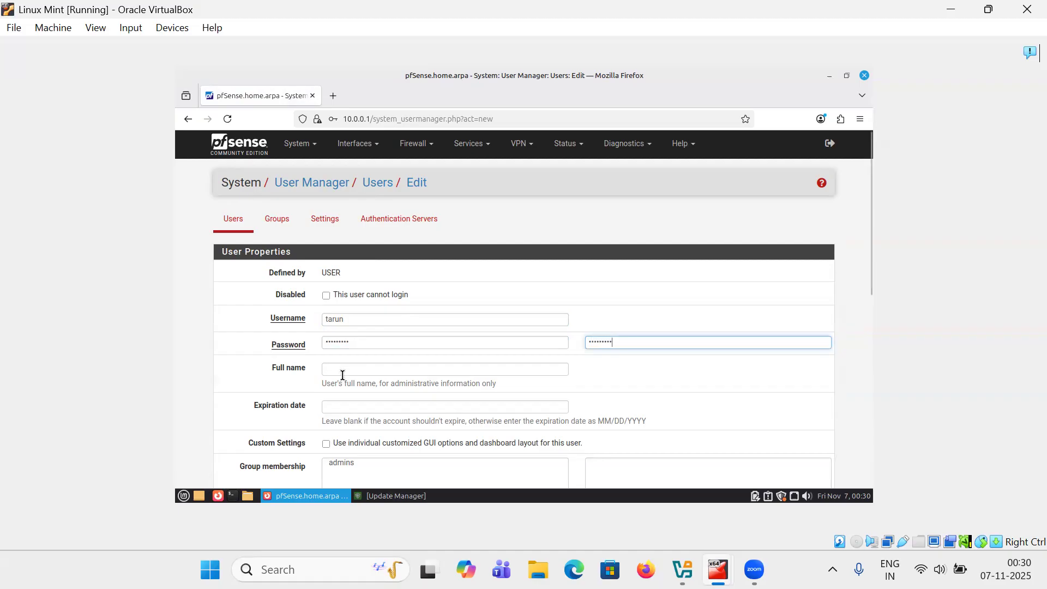
Enter the new user's full name, save the user, and decline the browser's offer to store the password
click(362, 371)
text(Tarun)
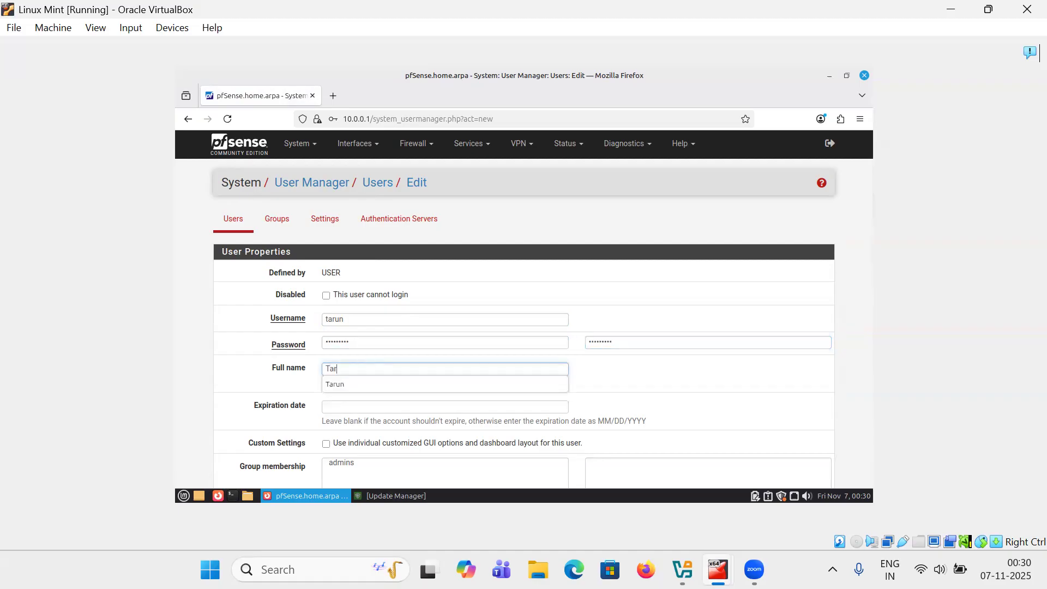
scroll(409, 401, down, 4)
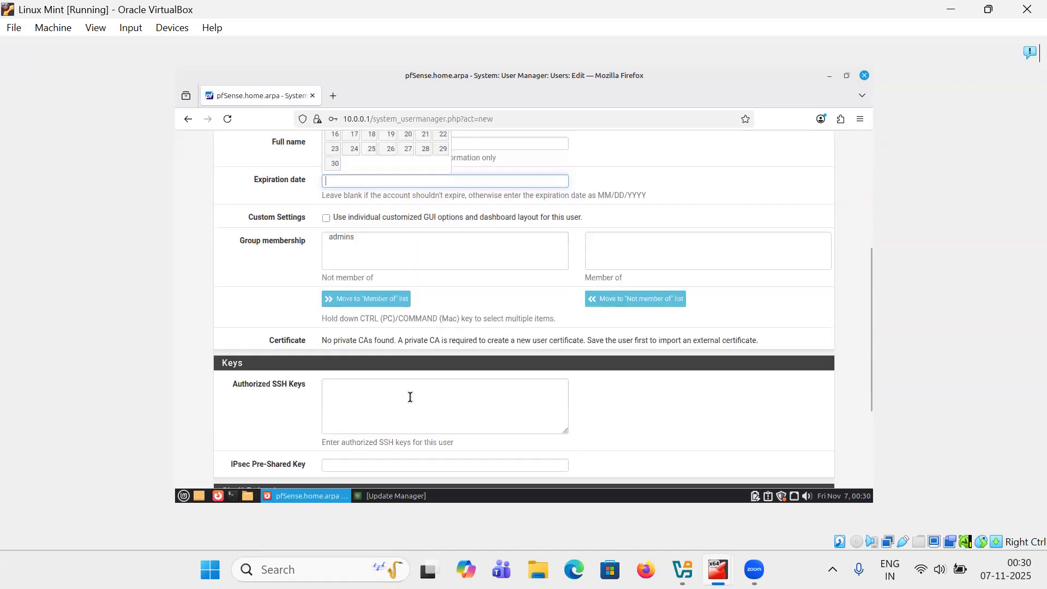
click(304, 336)
scroll(306, 344, down, 3)
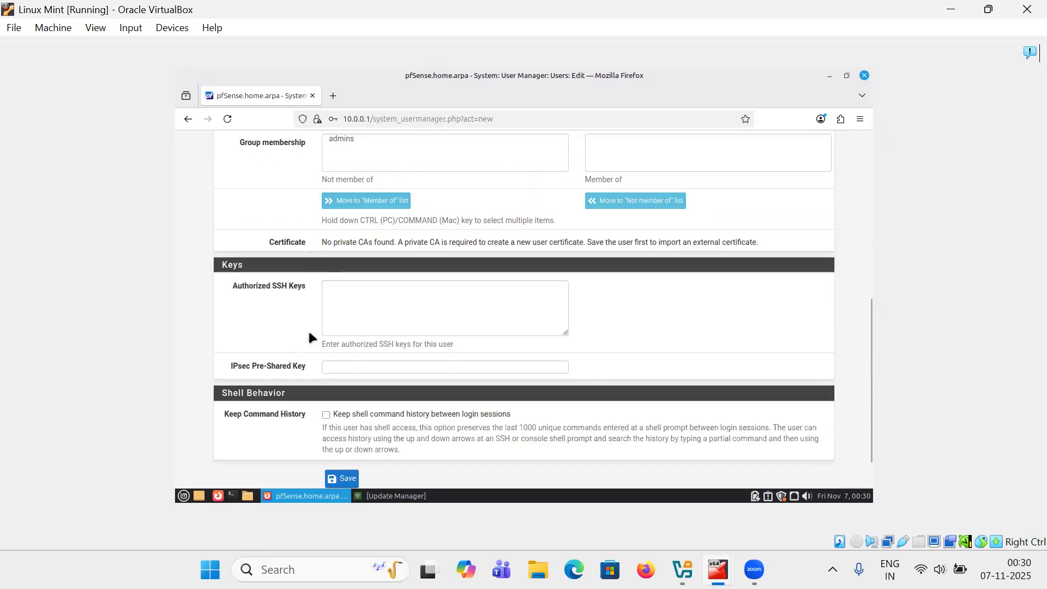
click(331, 432)
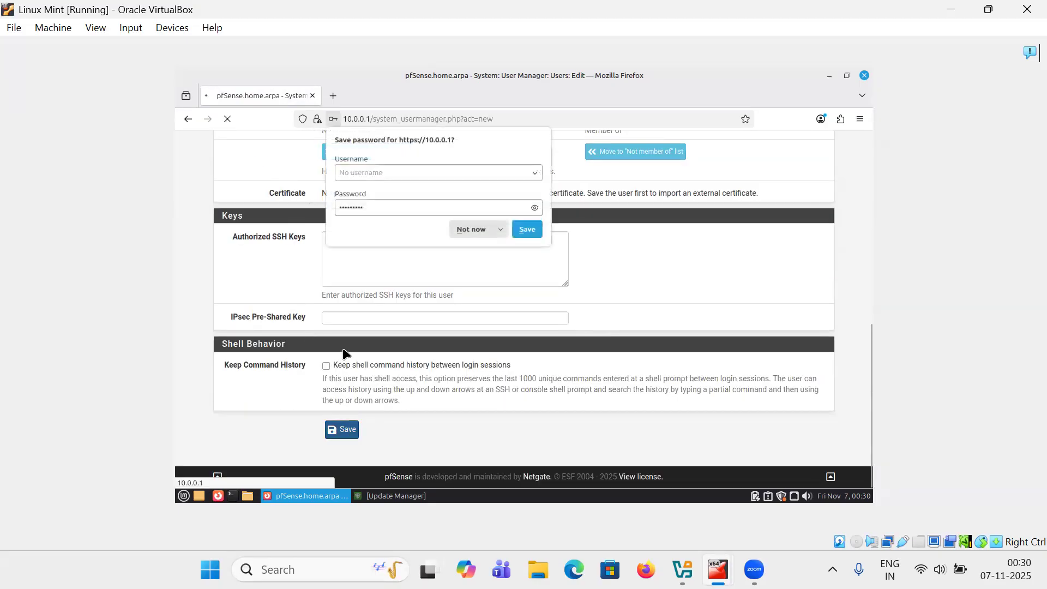
click(479, 230)
Edit the new user, grant the User - Services: Captive Portal login privilege, and save the user
click(747, 305)
scroll(546, 374, down, 4)
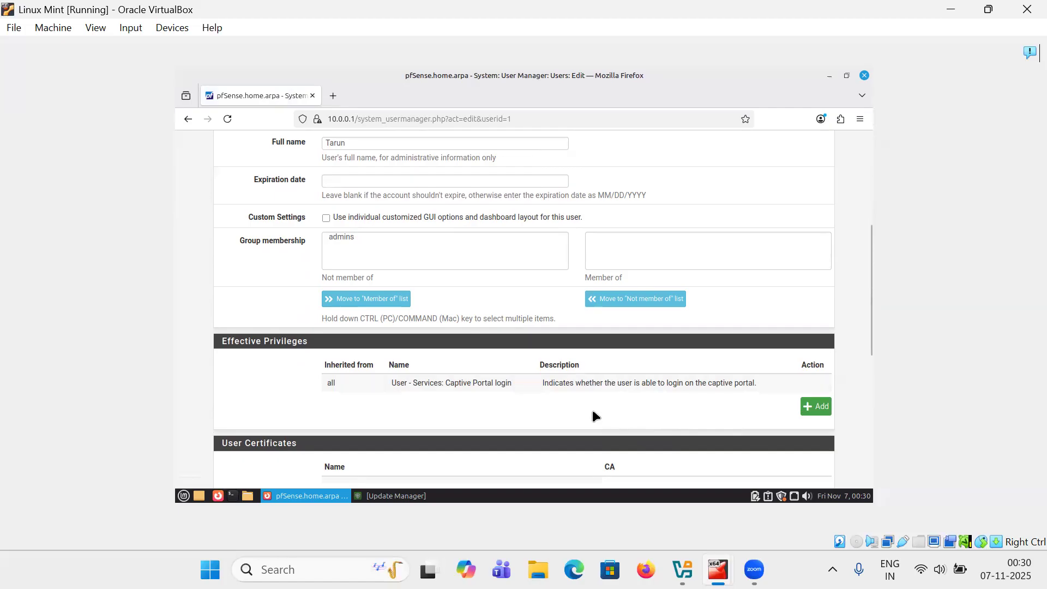
click(817, 410)
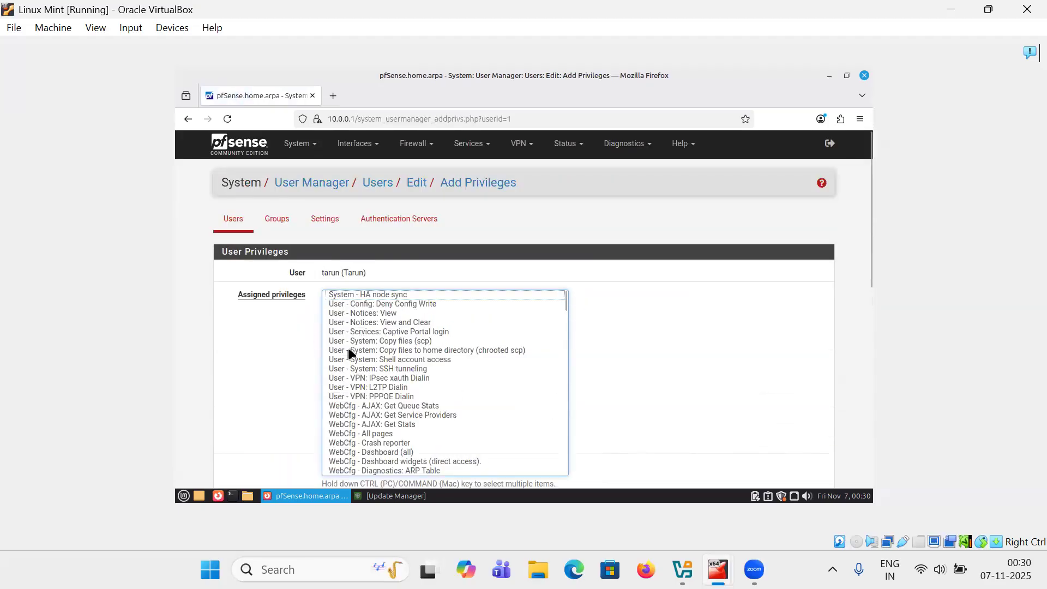
click(390, 331)
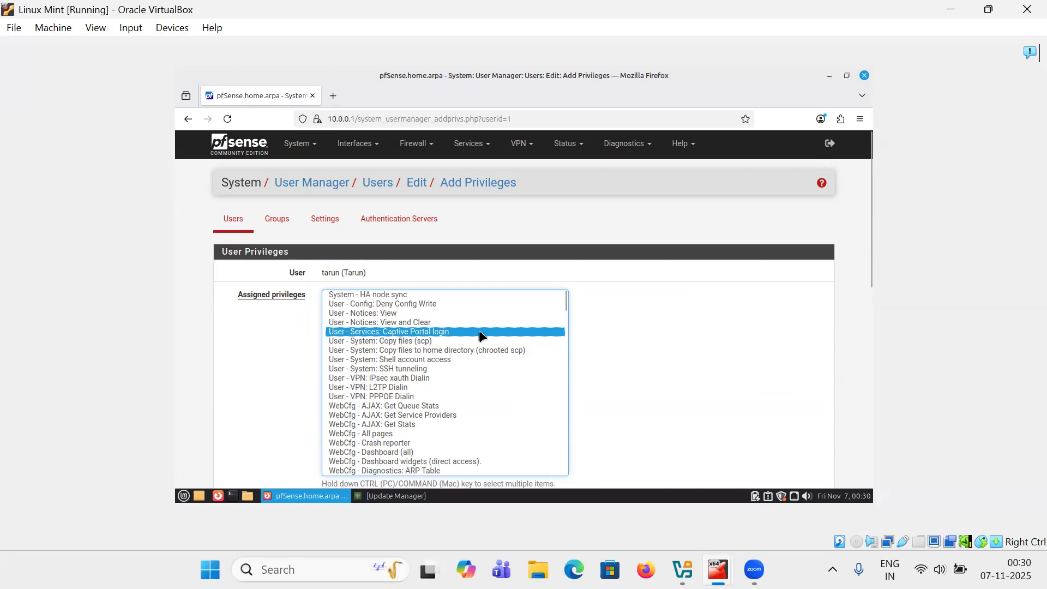
scroll(692, 354, down, 5)
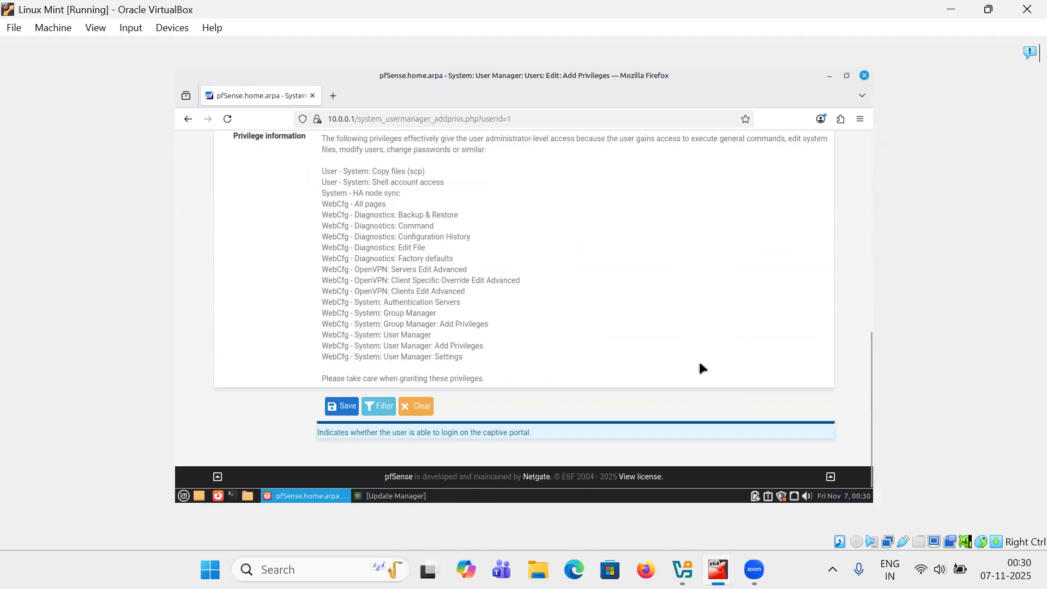
click(333, 408)
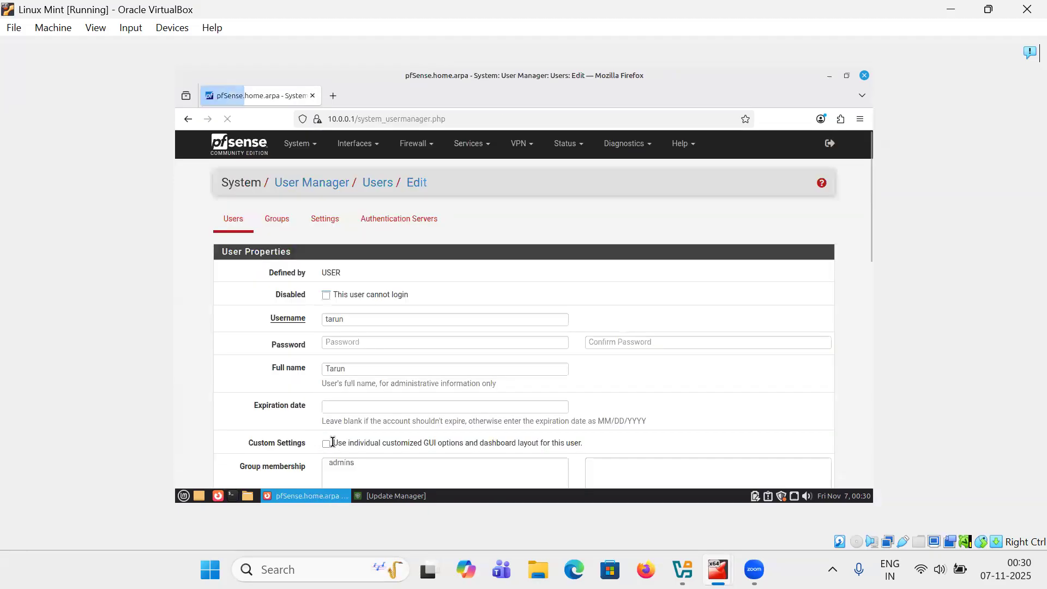
scroll(444, 374, down, 10)
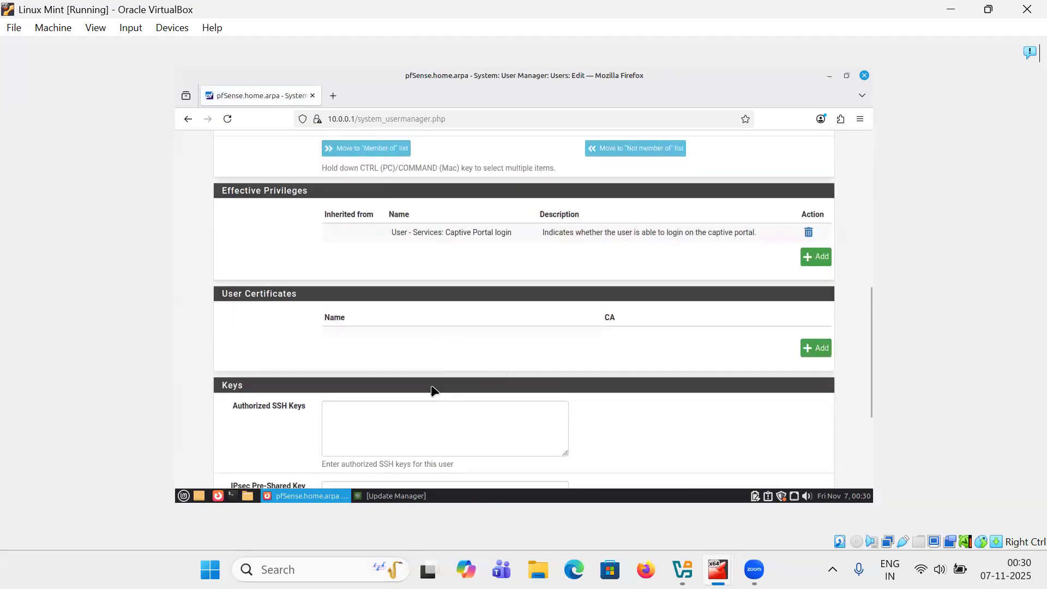
scroll(431, 377, down, 3)
click(342, 430)
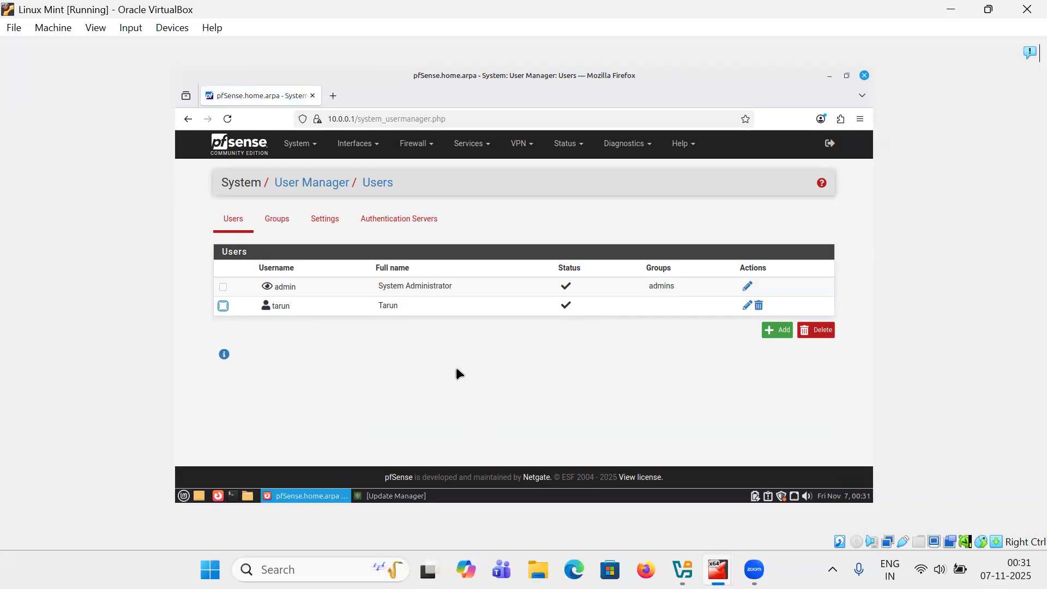
Open a new browser tab and go to testfire.net to trigger the captive portal
click(333, 98)
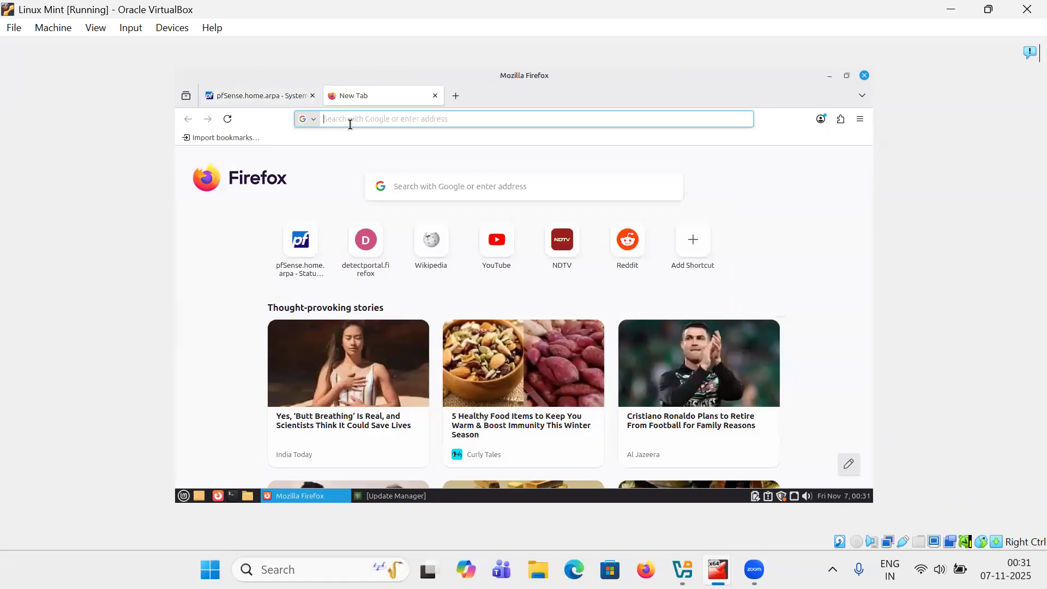
text(te)
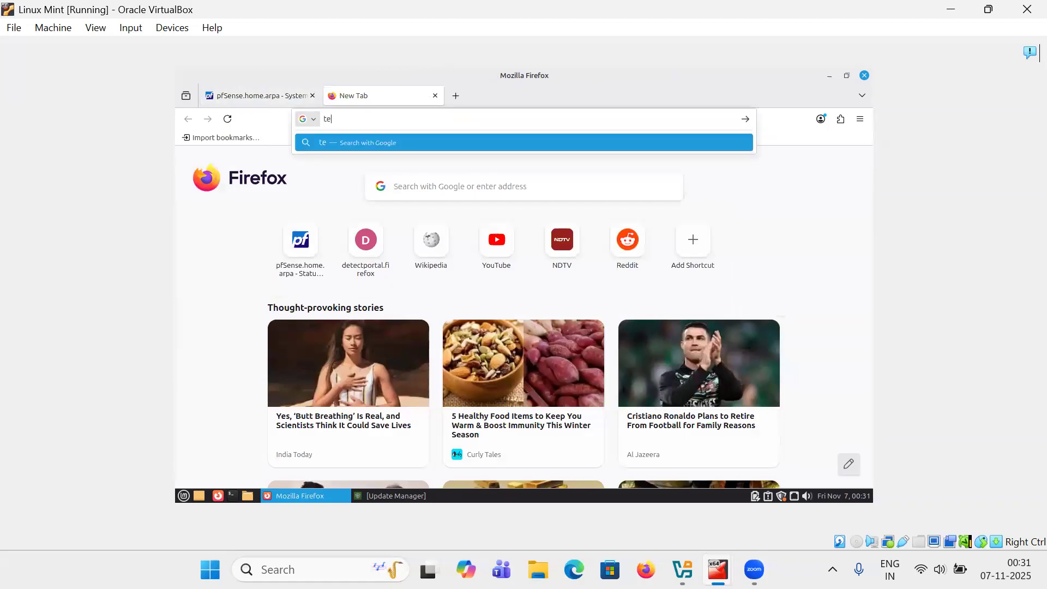
text(stfire.net)
key(Return)
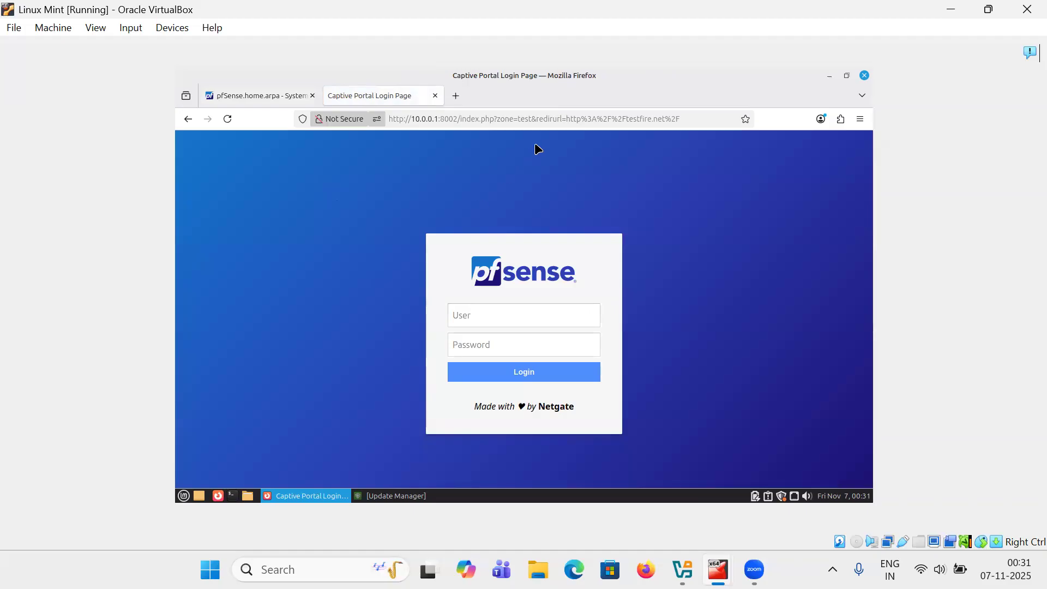
Log in on the captive portal page with the new user's username and password, declining to save the password
click(514, 309)
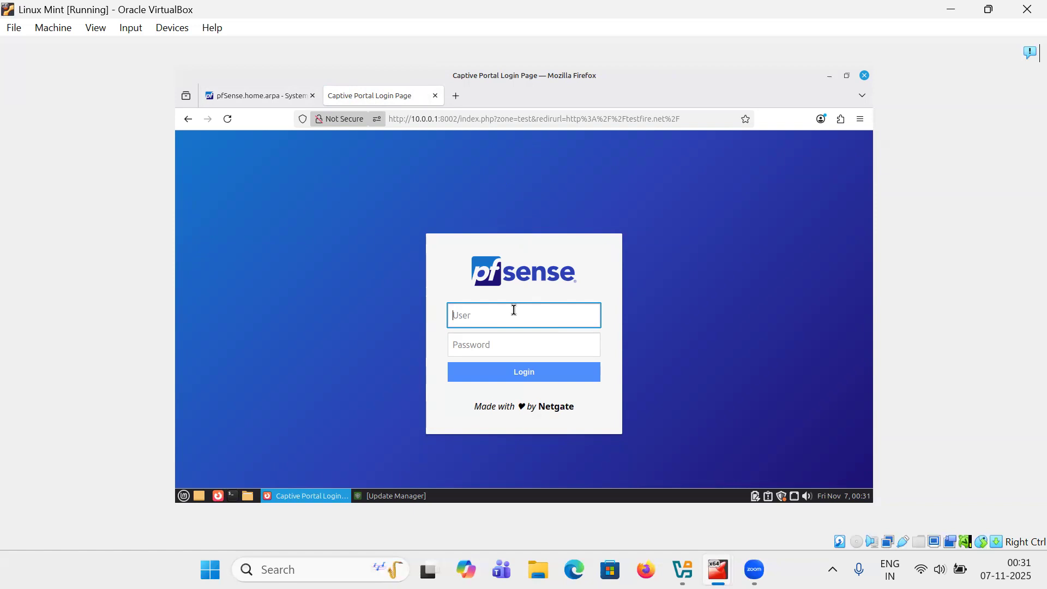
text(tarun)
key(Tab)
text(•••••••••)
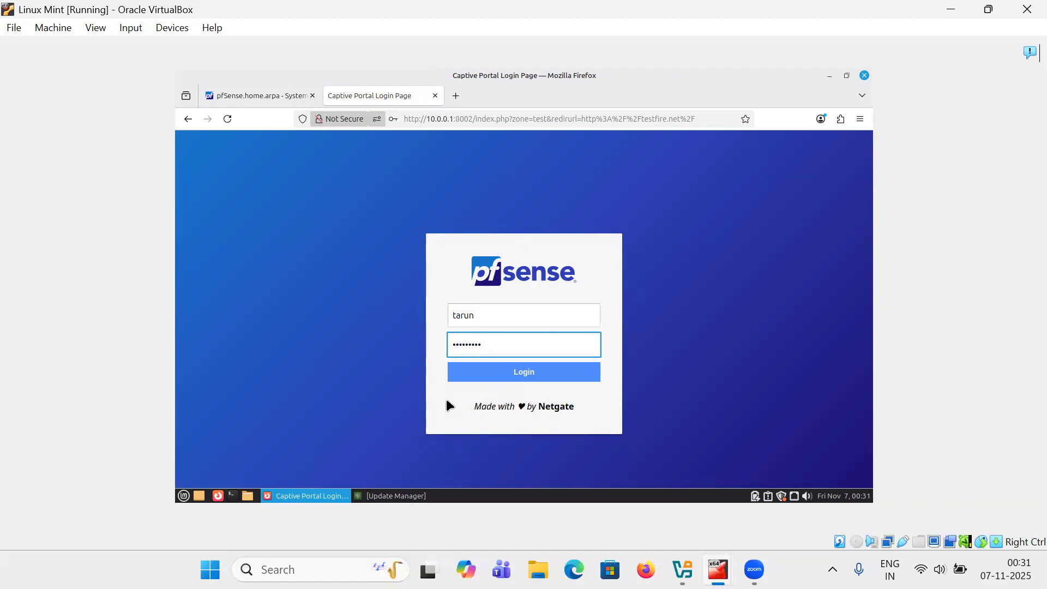
click(491, 376)
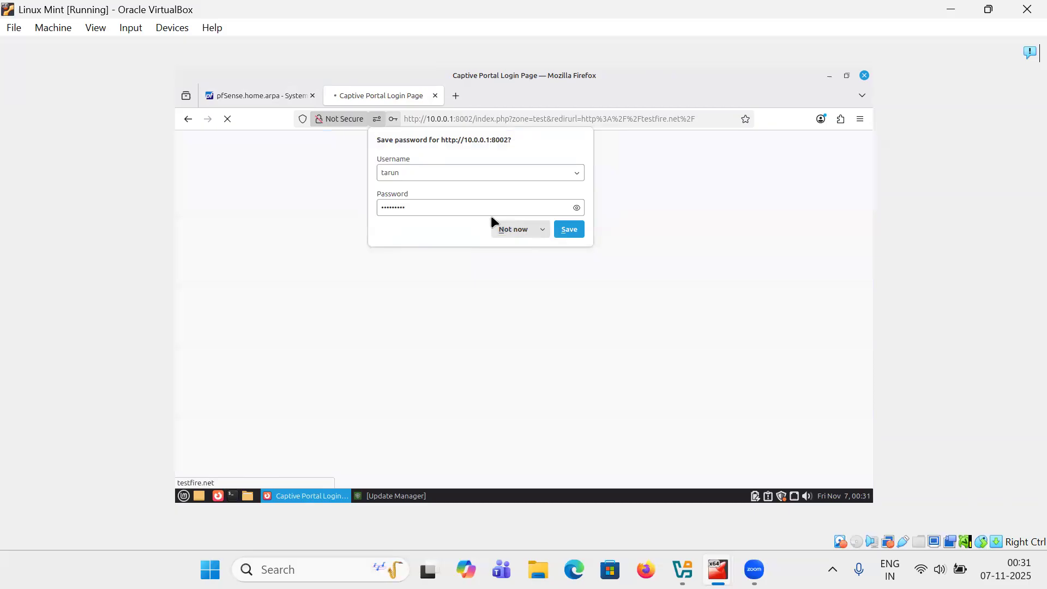
click(515, 230)
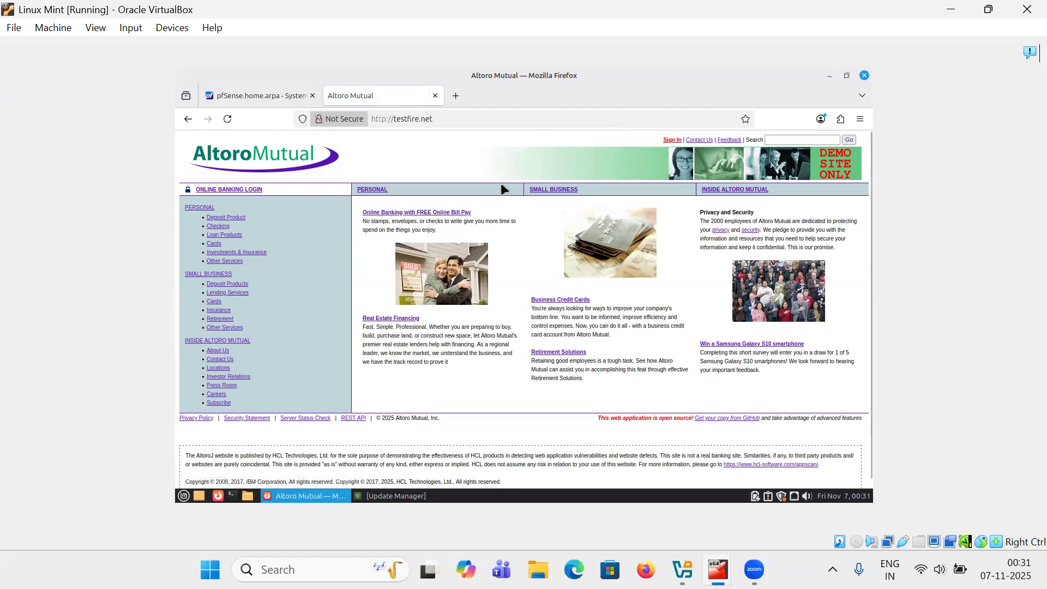
Return to pfSense, open the Captive Portal status page, and show the logged-in users' last activity
click(276, 96)
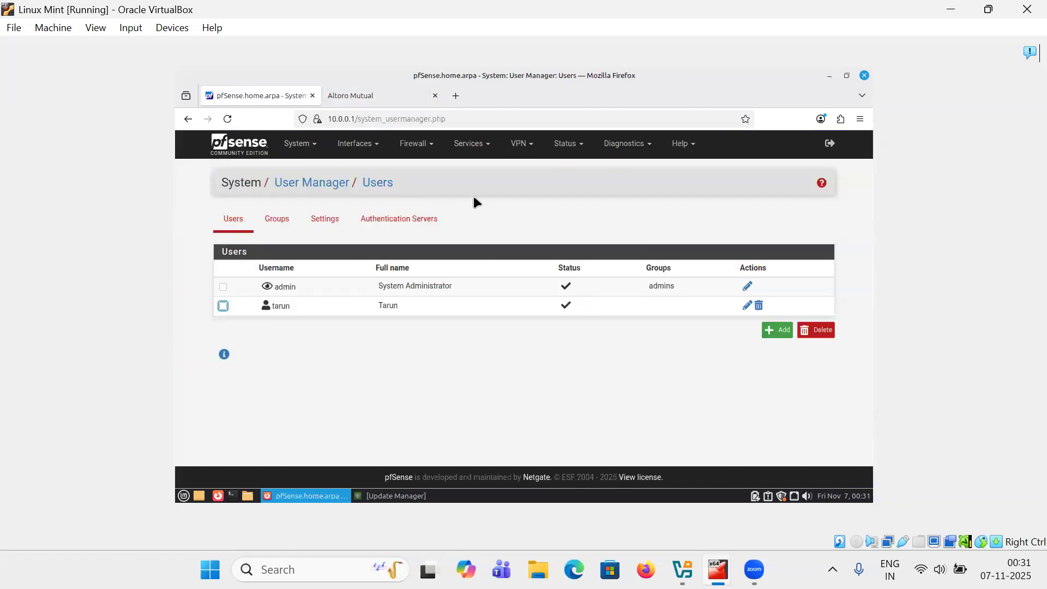
click(567, 146)
click(578, 168)
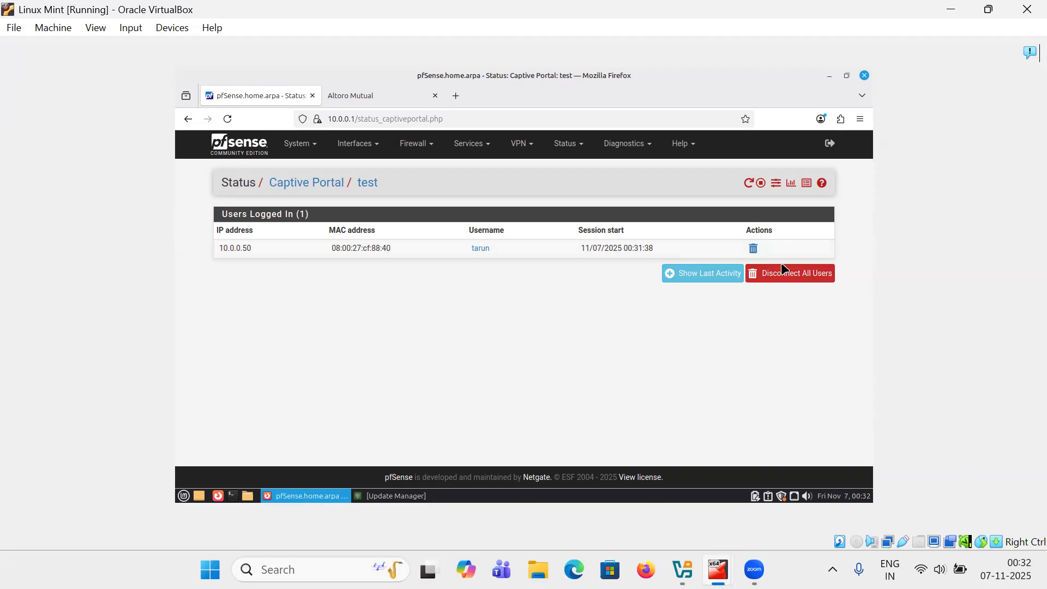
click(695, 277)
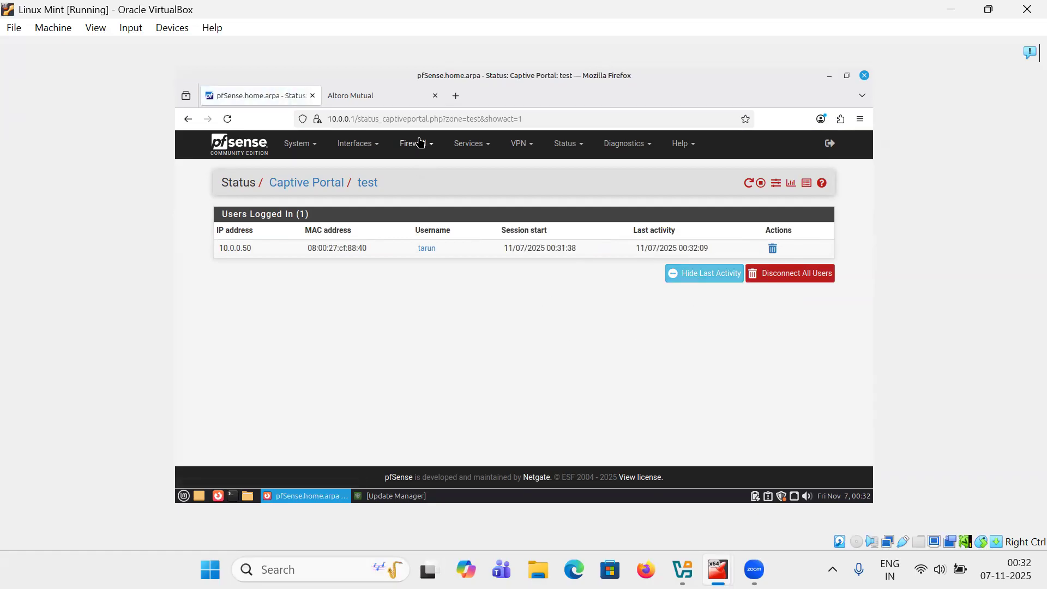
mouse_move(388, 104)
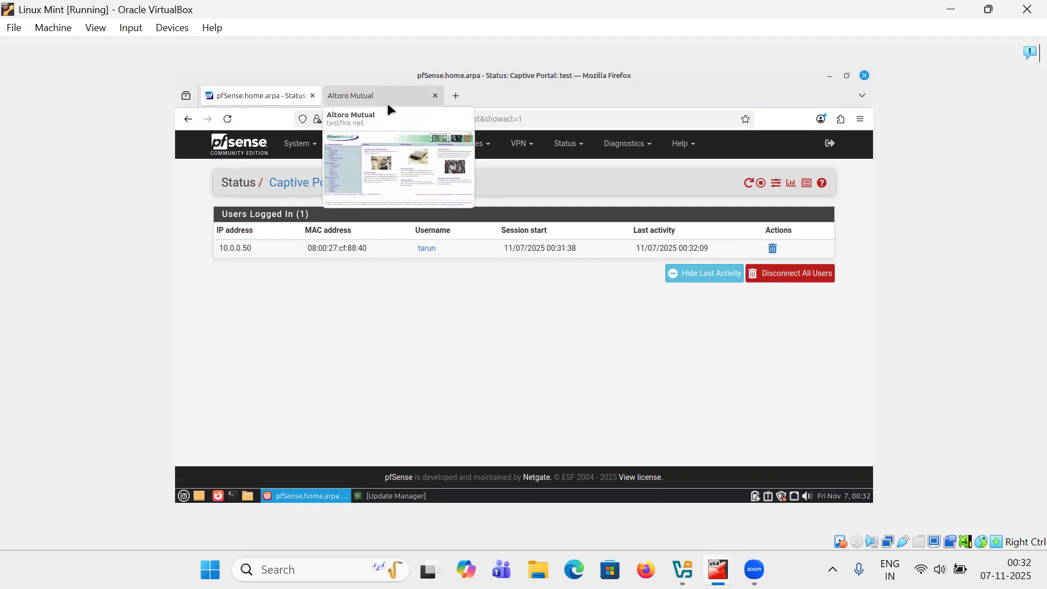